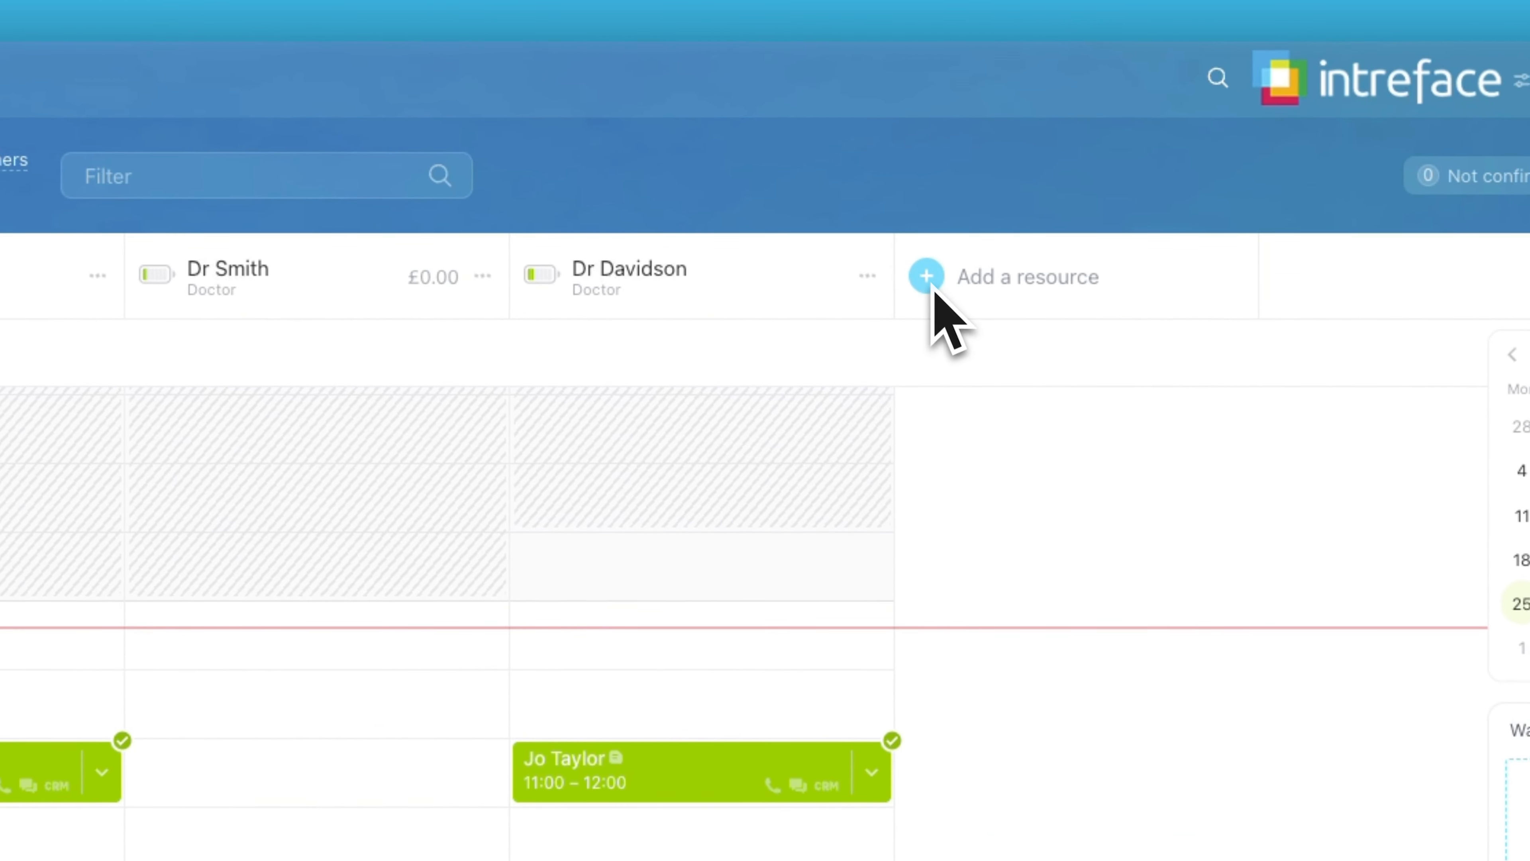
Start adding a new booking resource in the Medical practitioners industry.
click(927, 277)
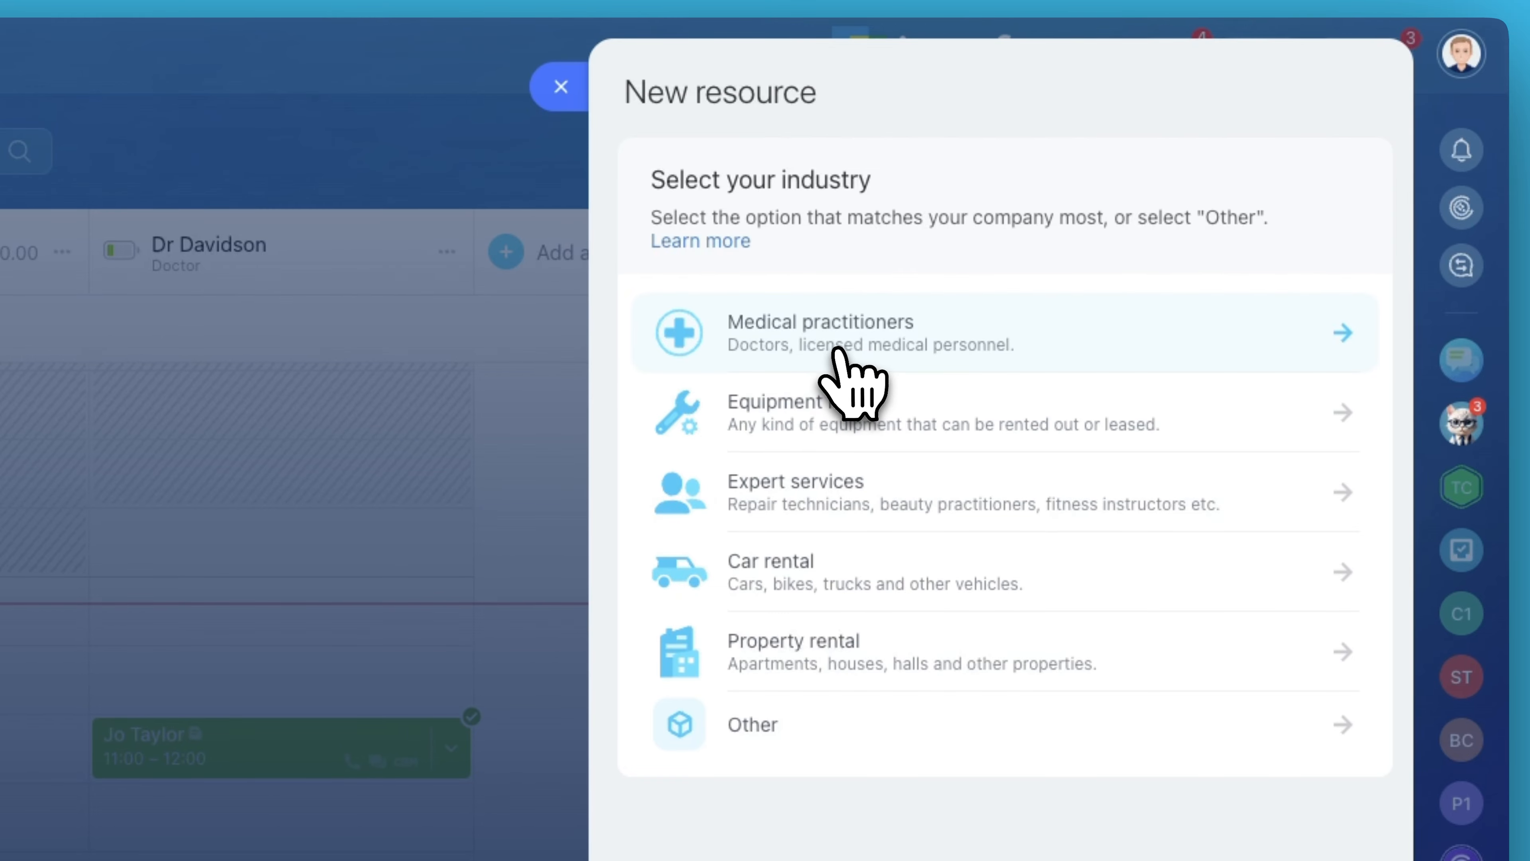
click(849, 365)
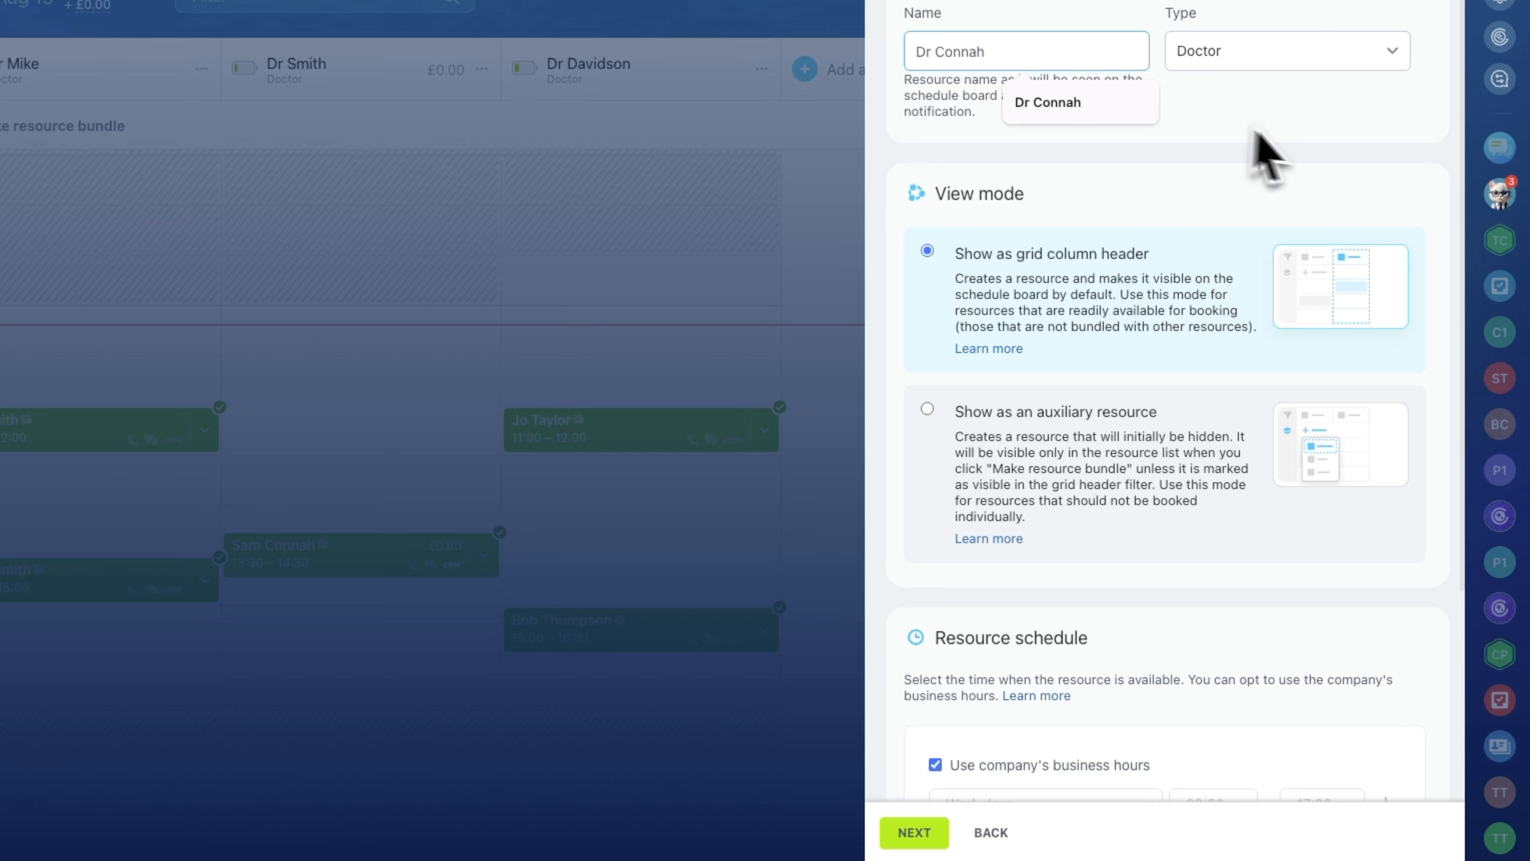
scroll(1128, 324, down, 3)
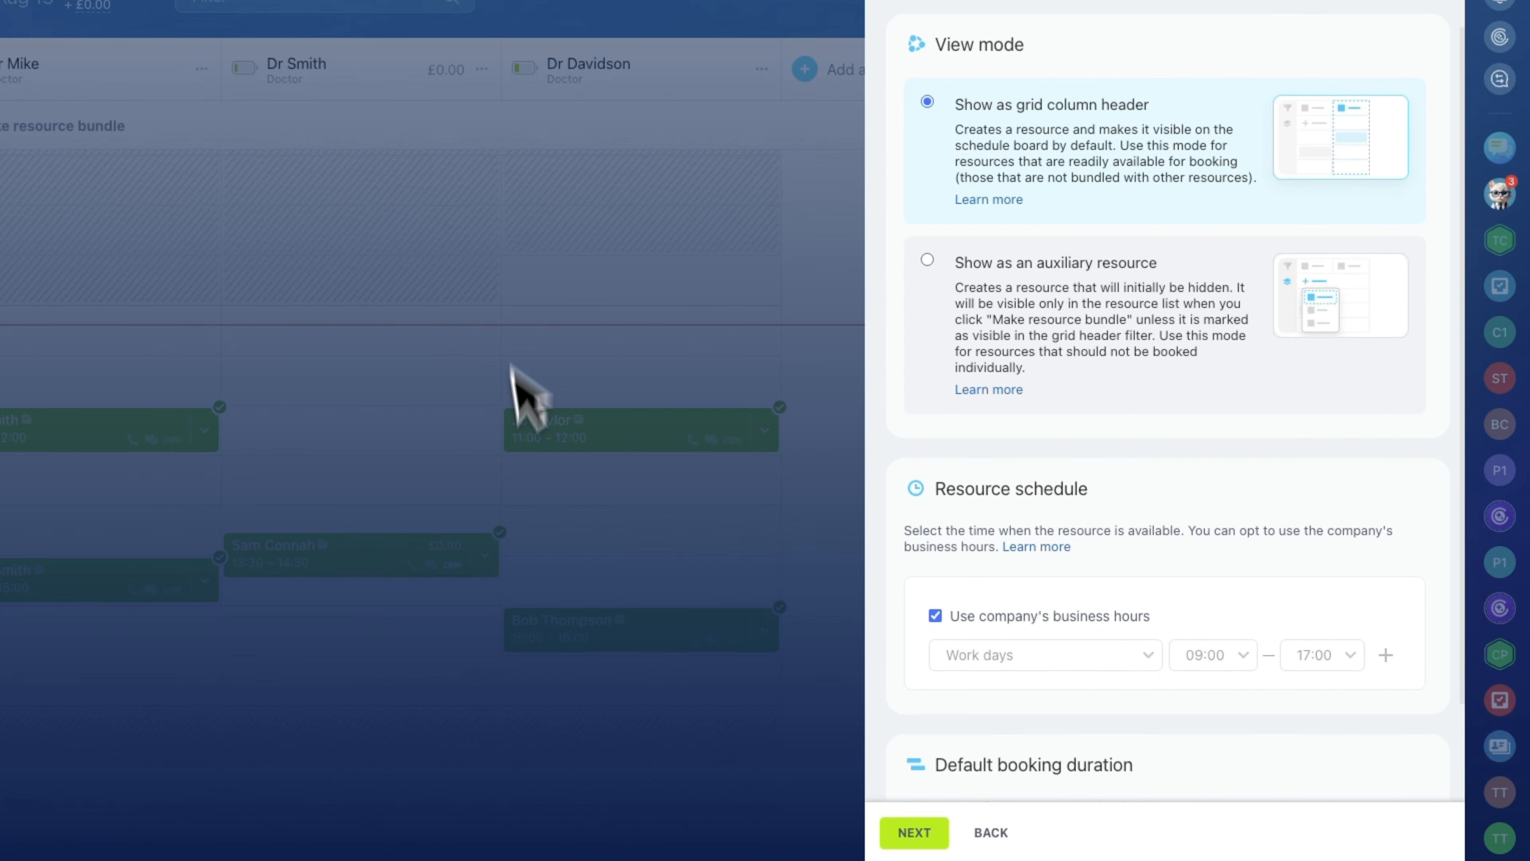
scroll(1281, 427, down, 2)
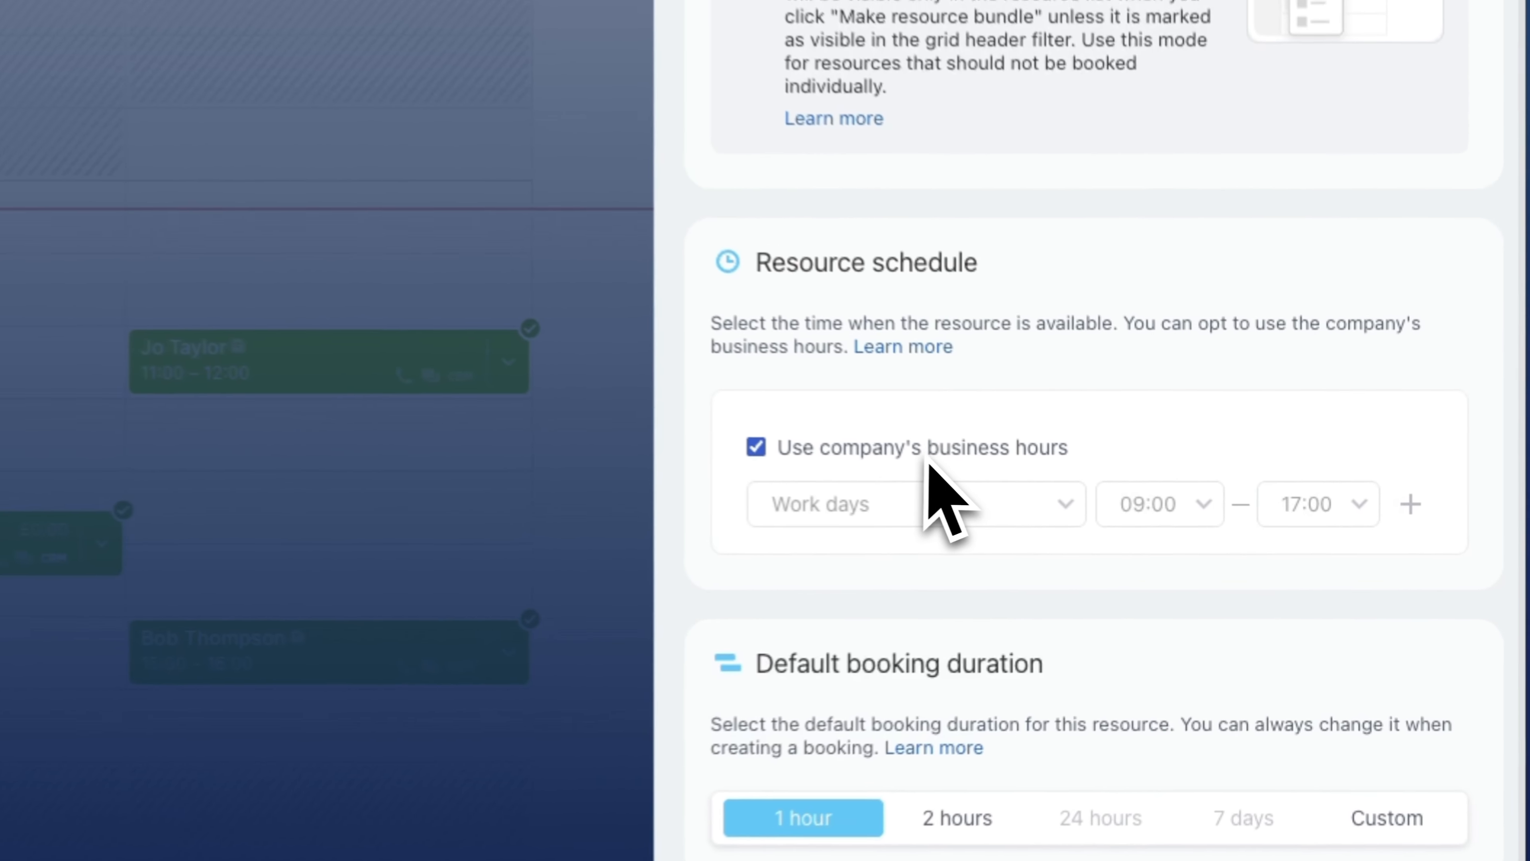
click(756, 446)
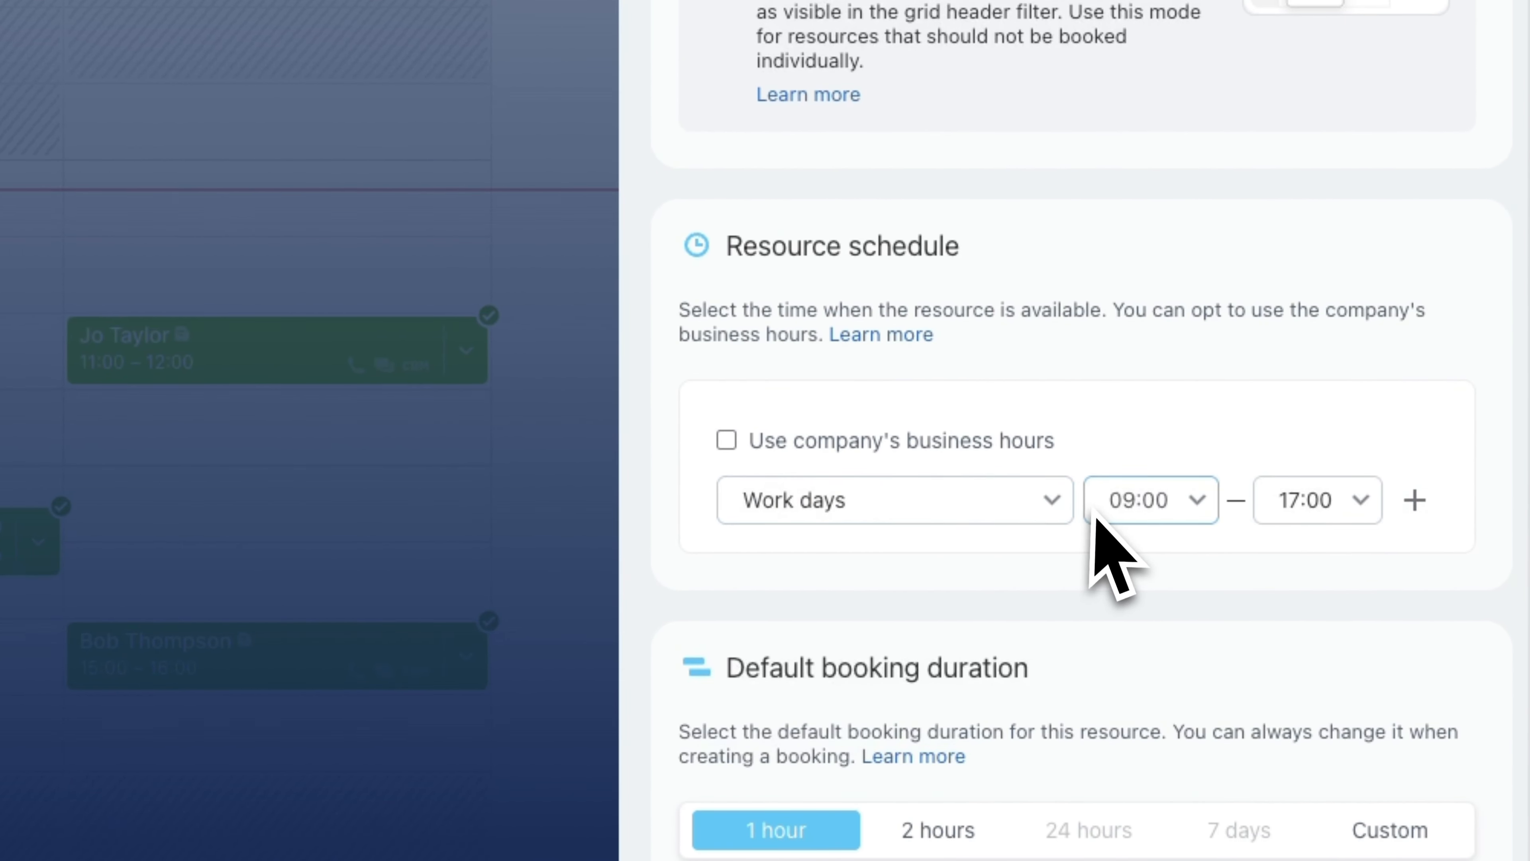
click(1166, 506)
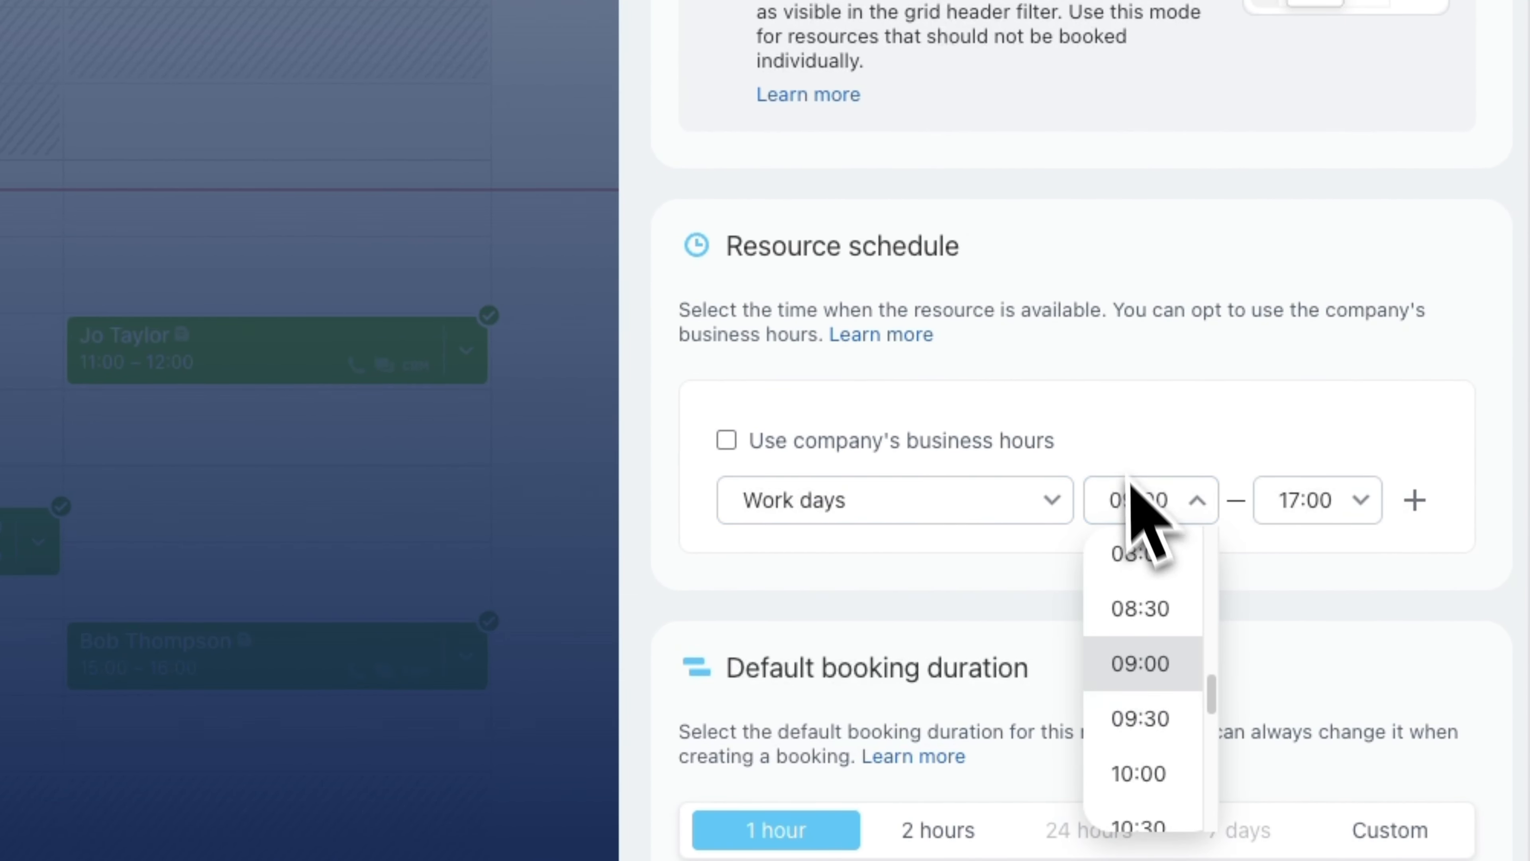
click(1148, 503)
click(728, 441)
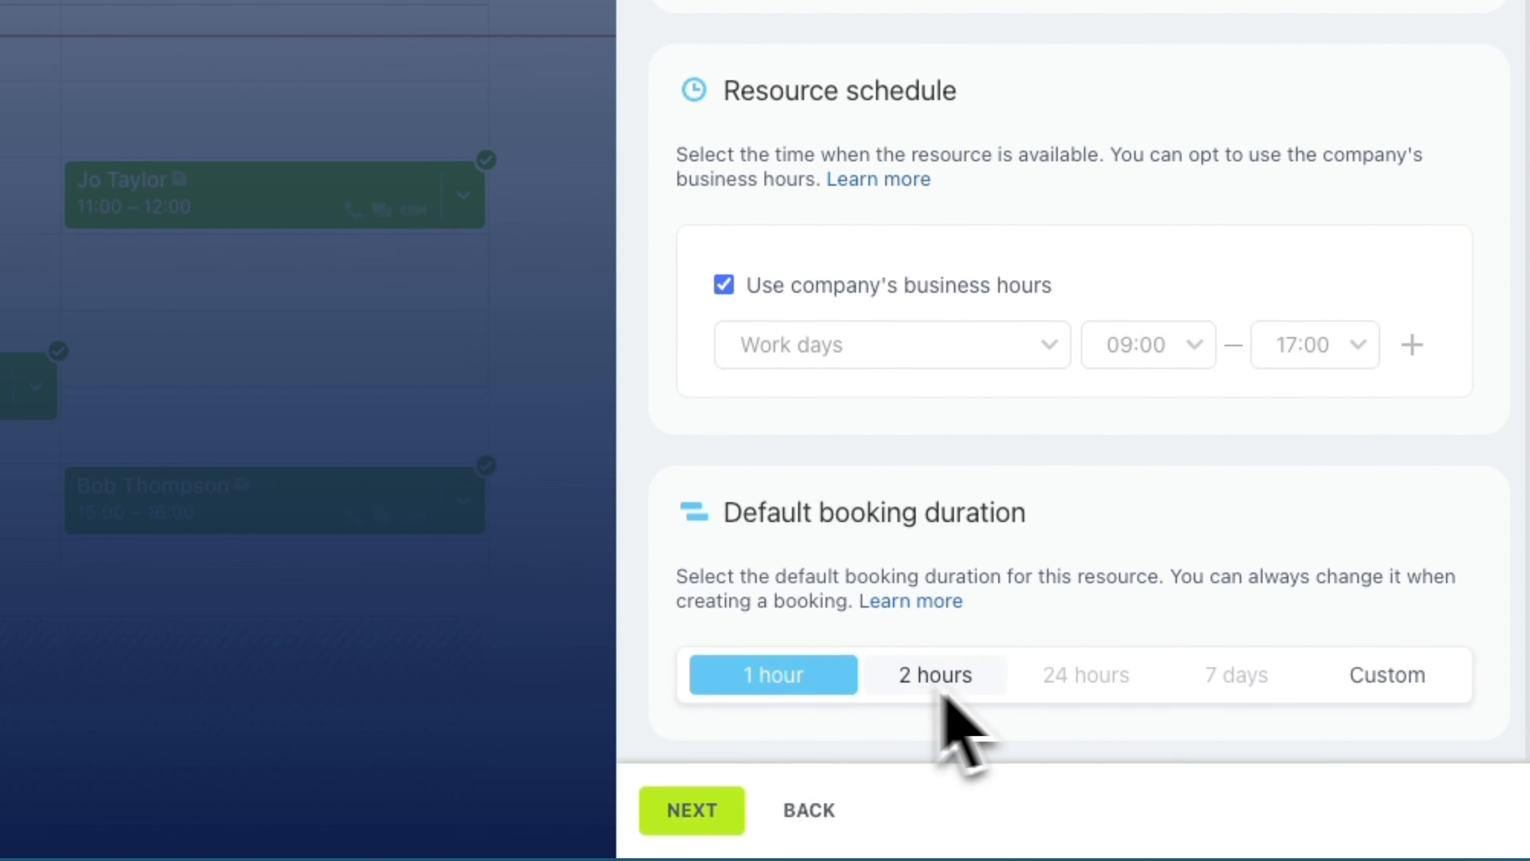
Set a custom default booking duration of 0 hours 30 minutes and continue to the notification settings.
click(1395, 675)
scroll(1342, 673, up, 2)
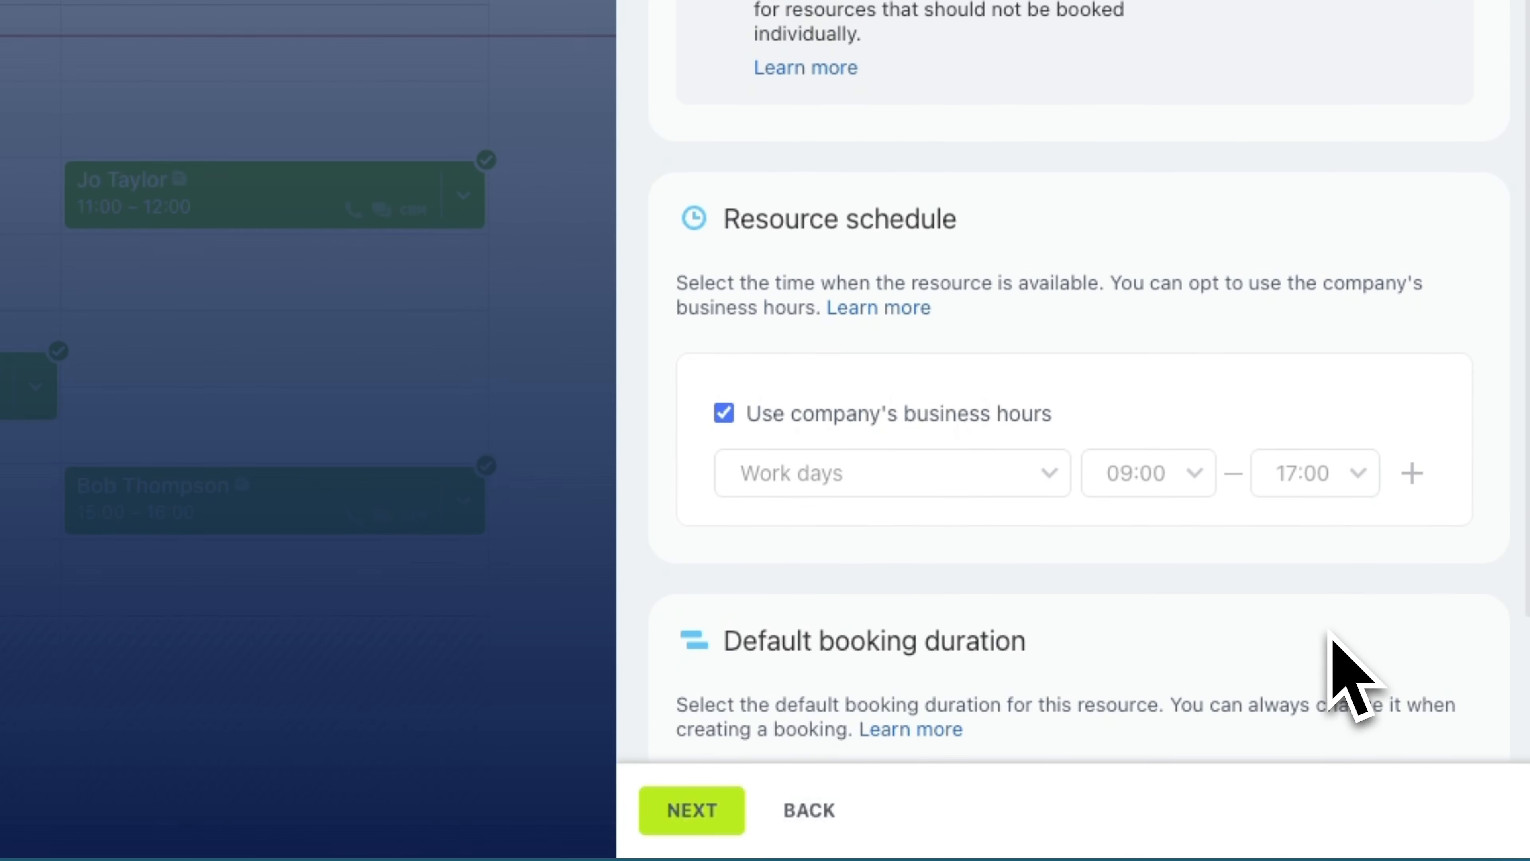
scroll(1235, 651, down, 3)
click(1082, 693)
key(BackSpace)
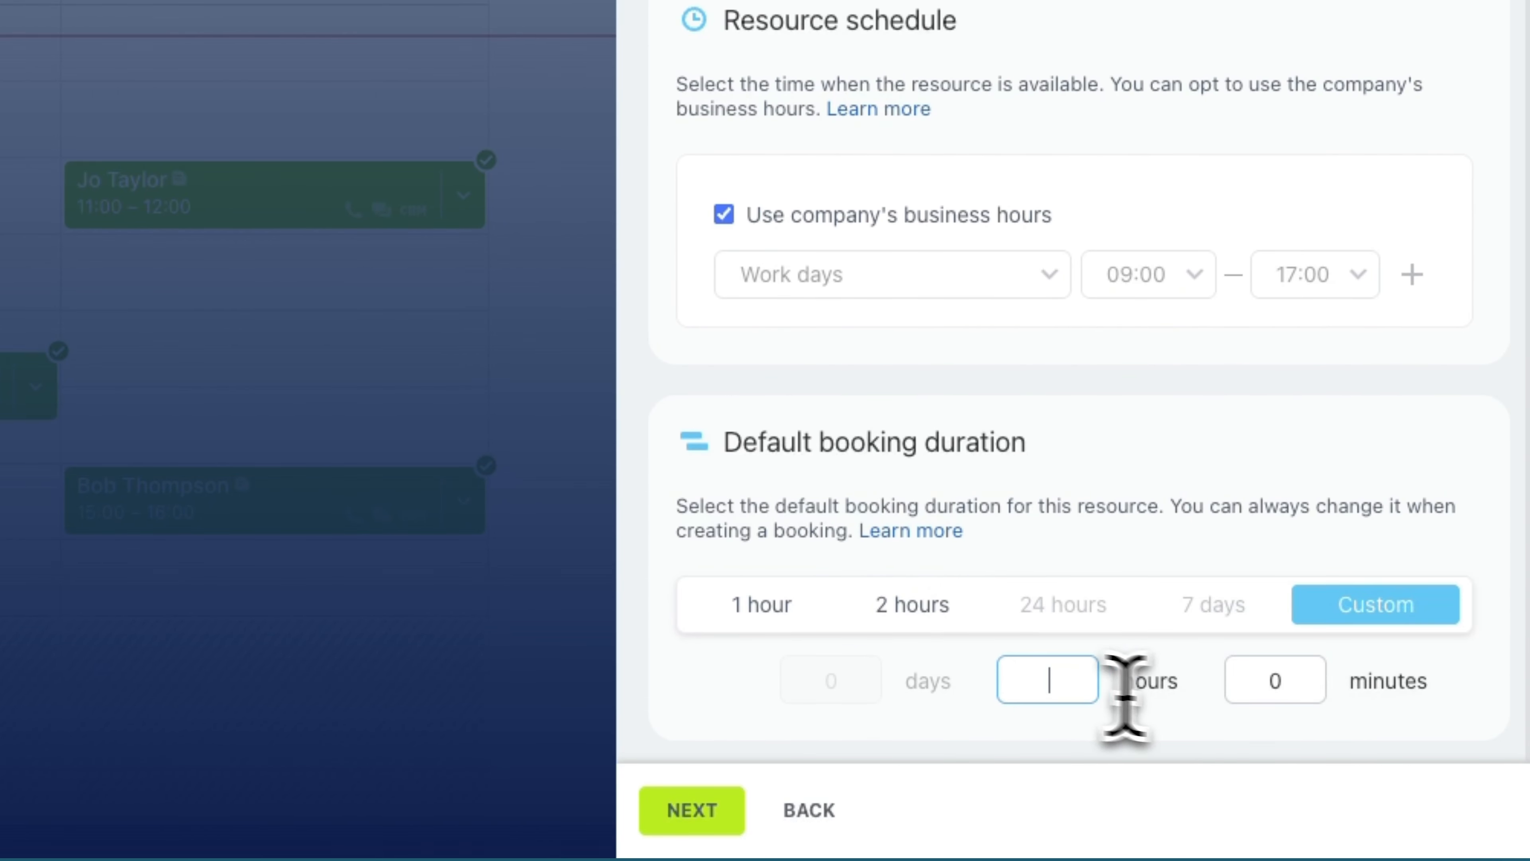
click(1292, 681)
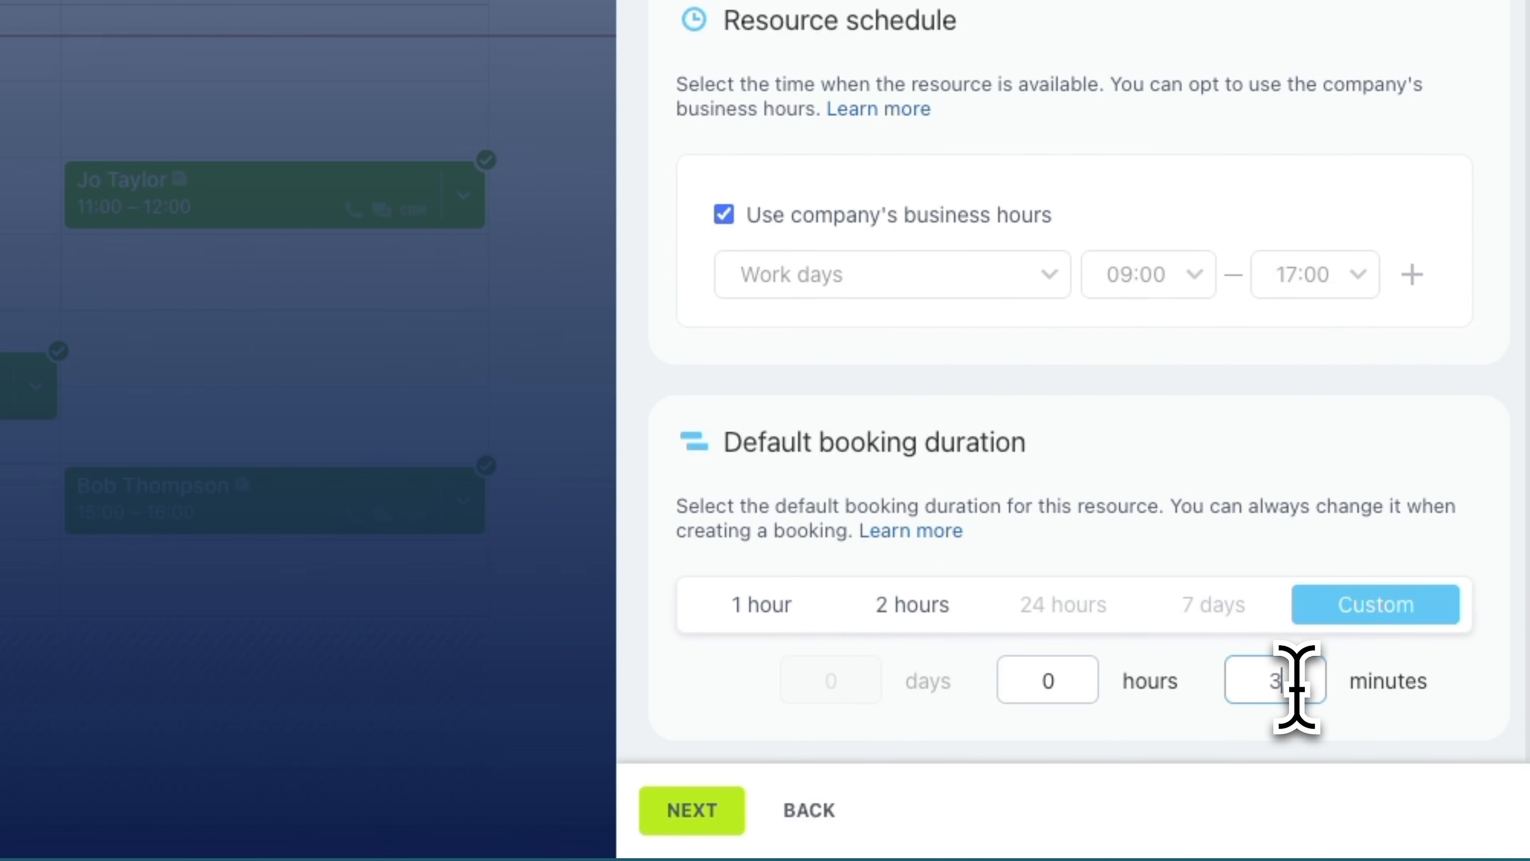
click(1266, 452)
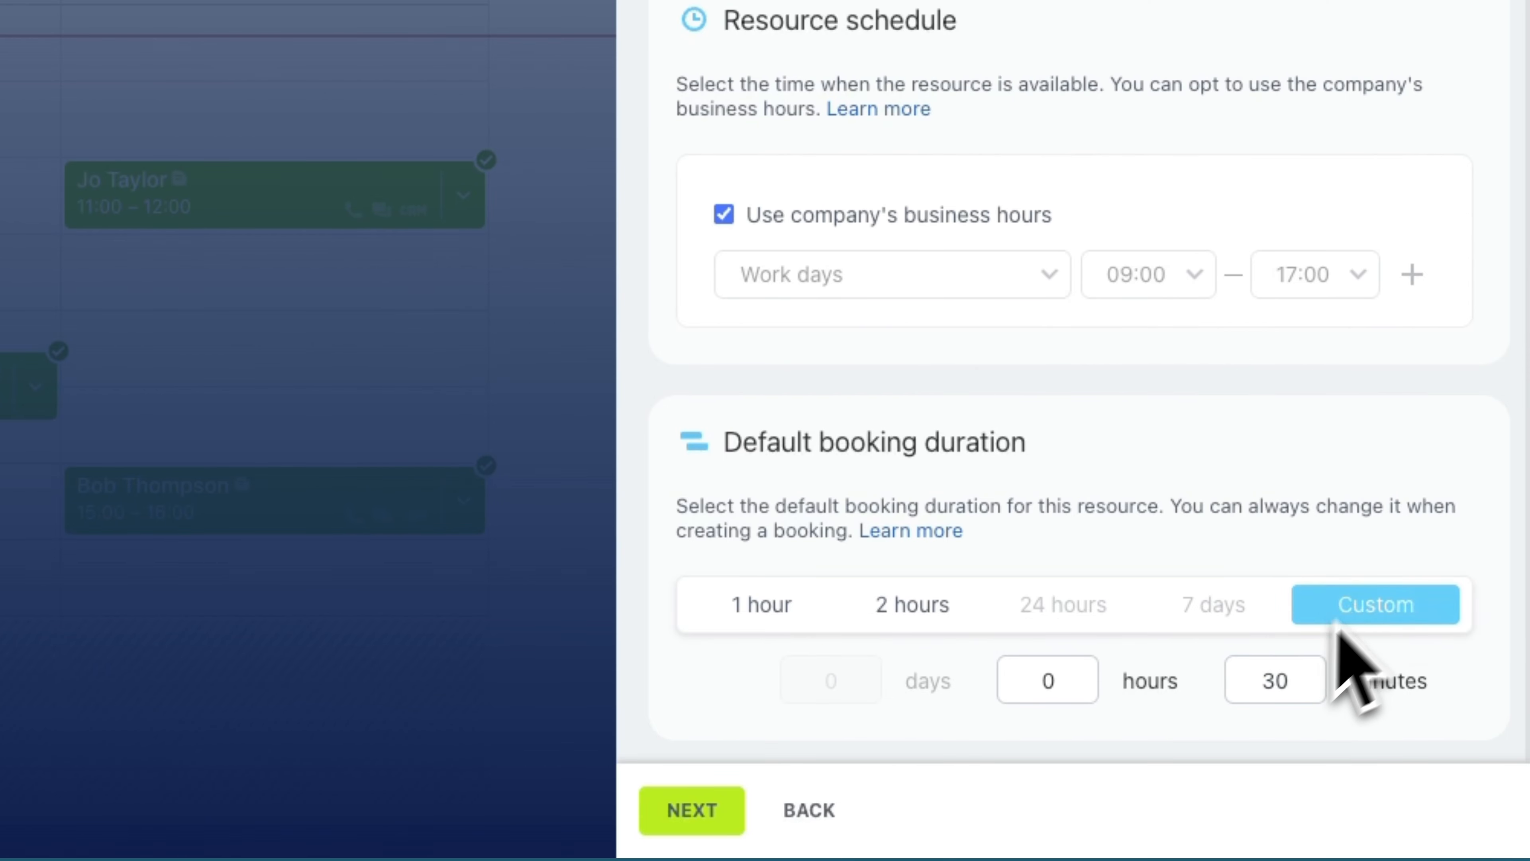
click(716, 811)
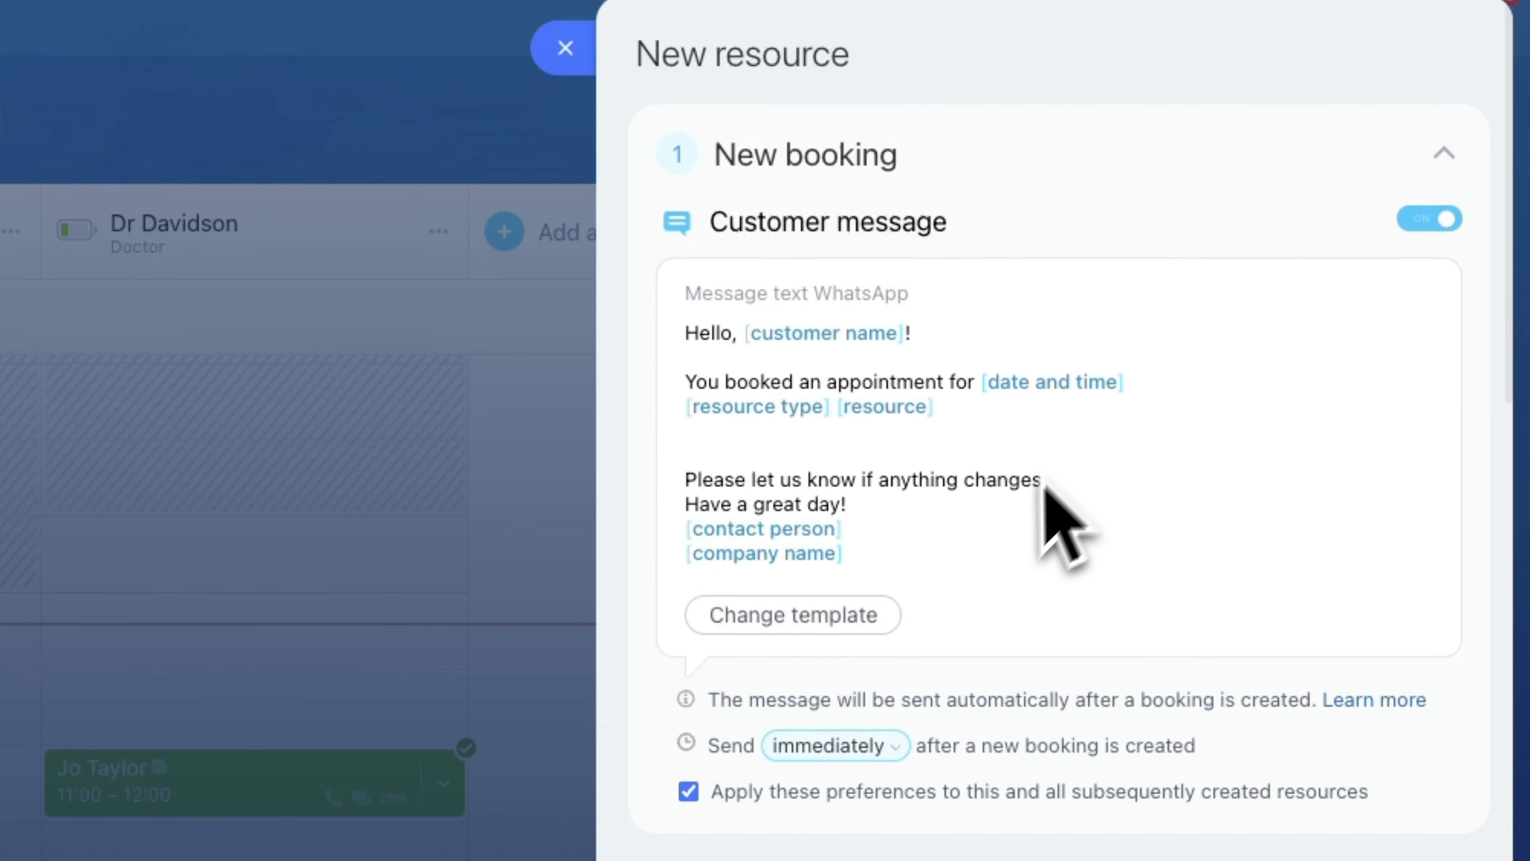
Review the send-timing options for the new booking, confirmation and reminder customer messages.
scroll(1000, 536, down, 4)
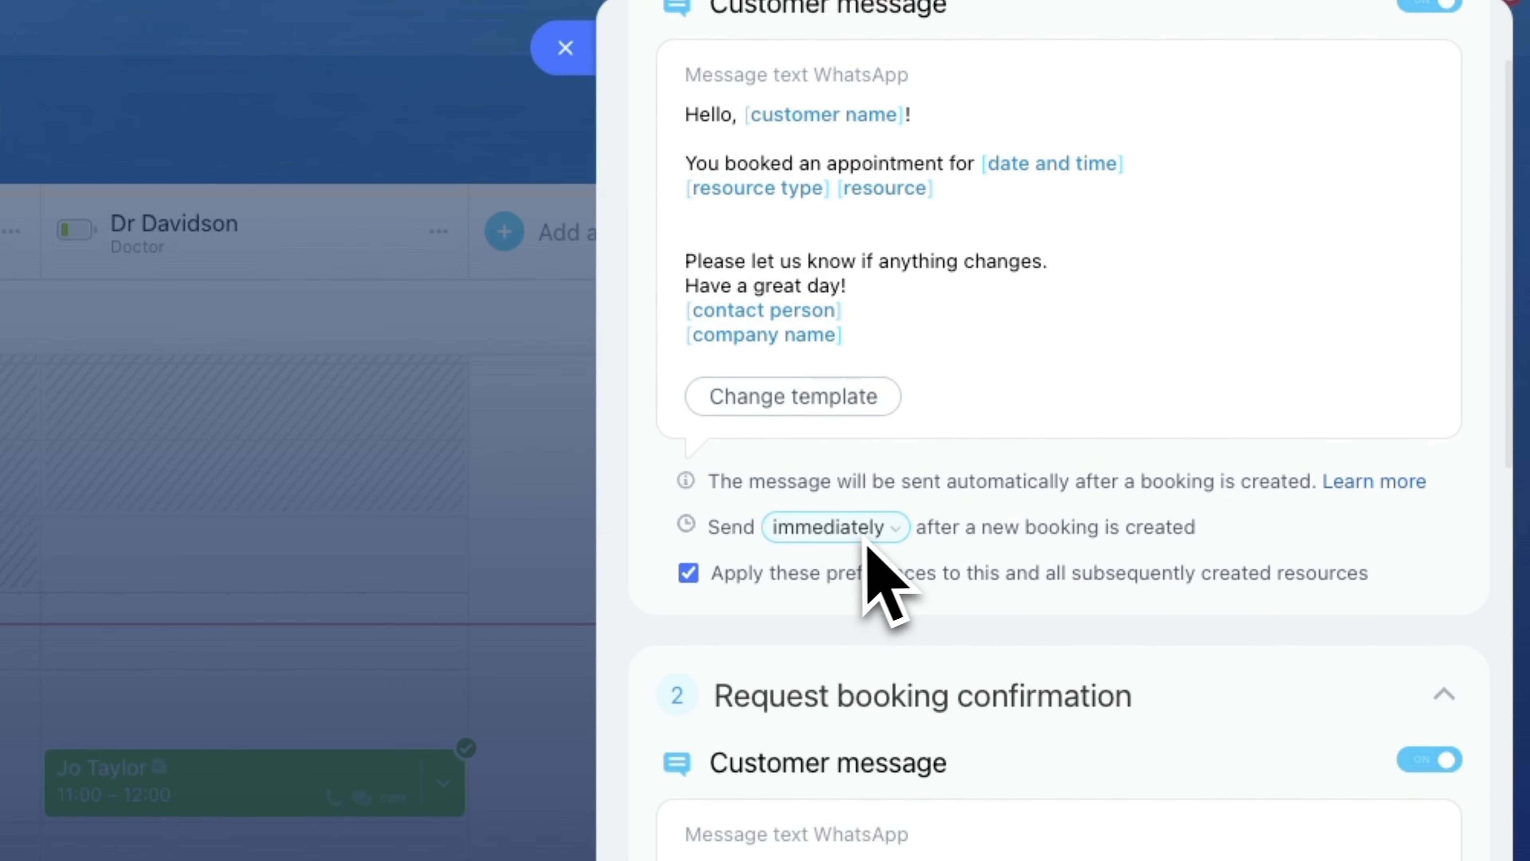
click(874, 538)
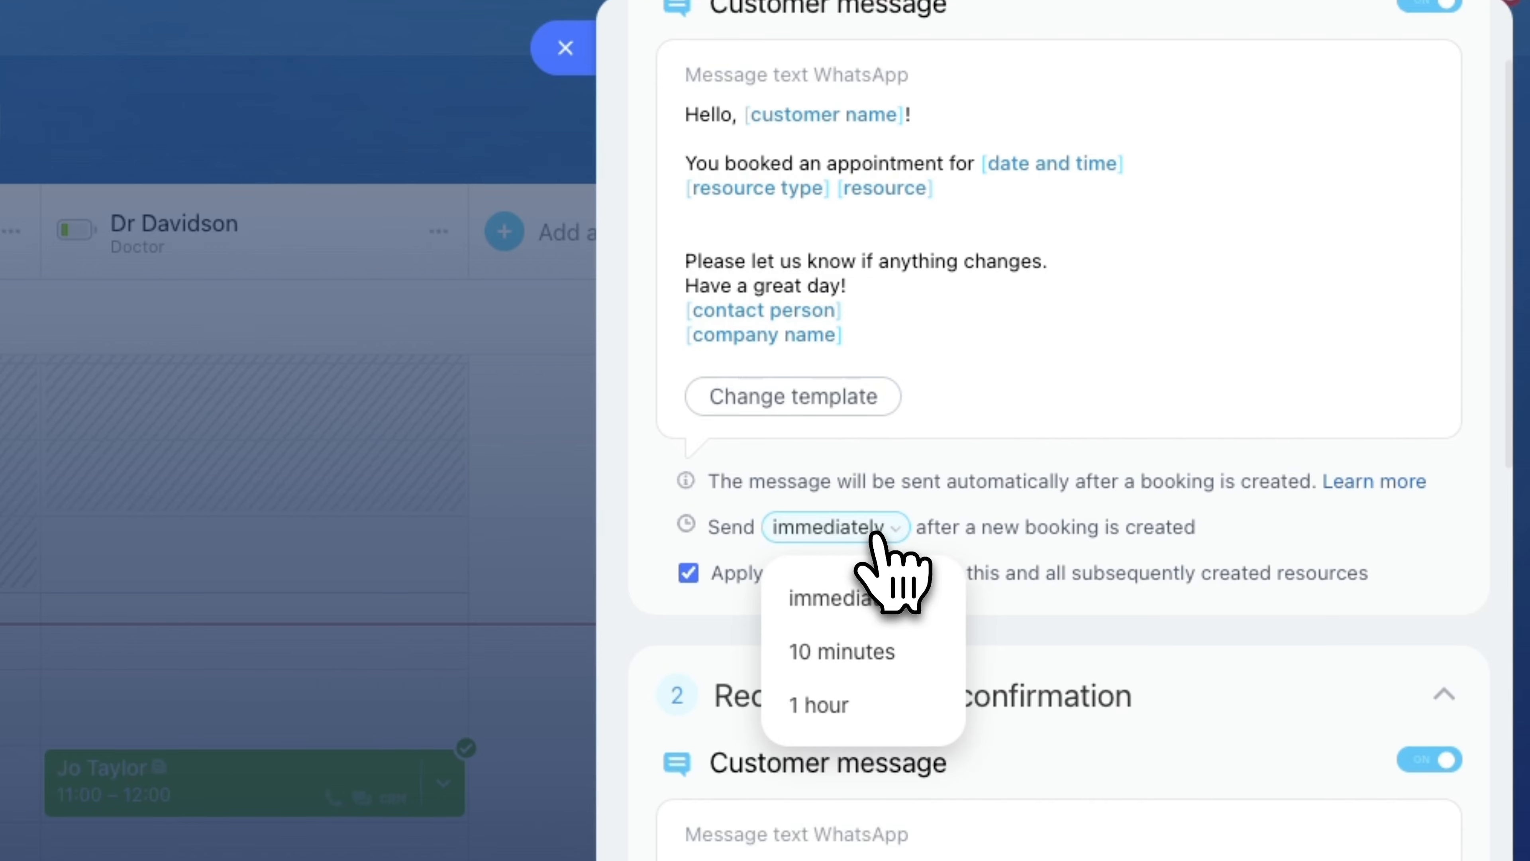
click(878, 534)
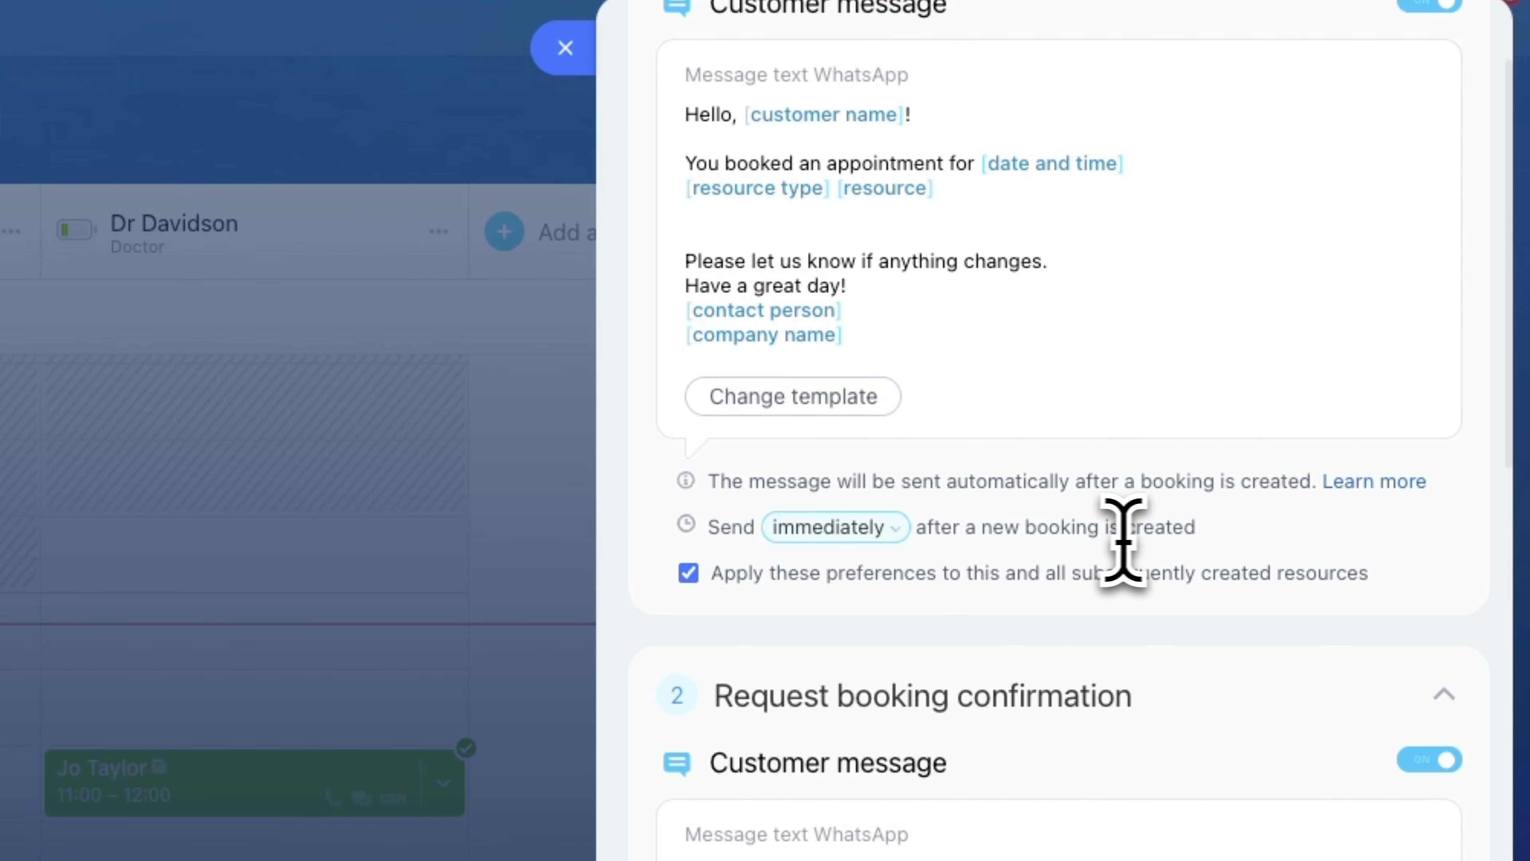
scroll(1122, 542, down, 8)
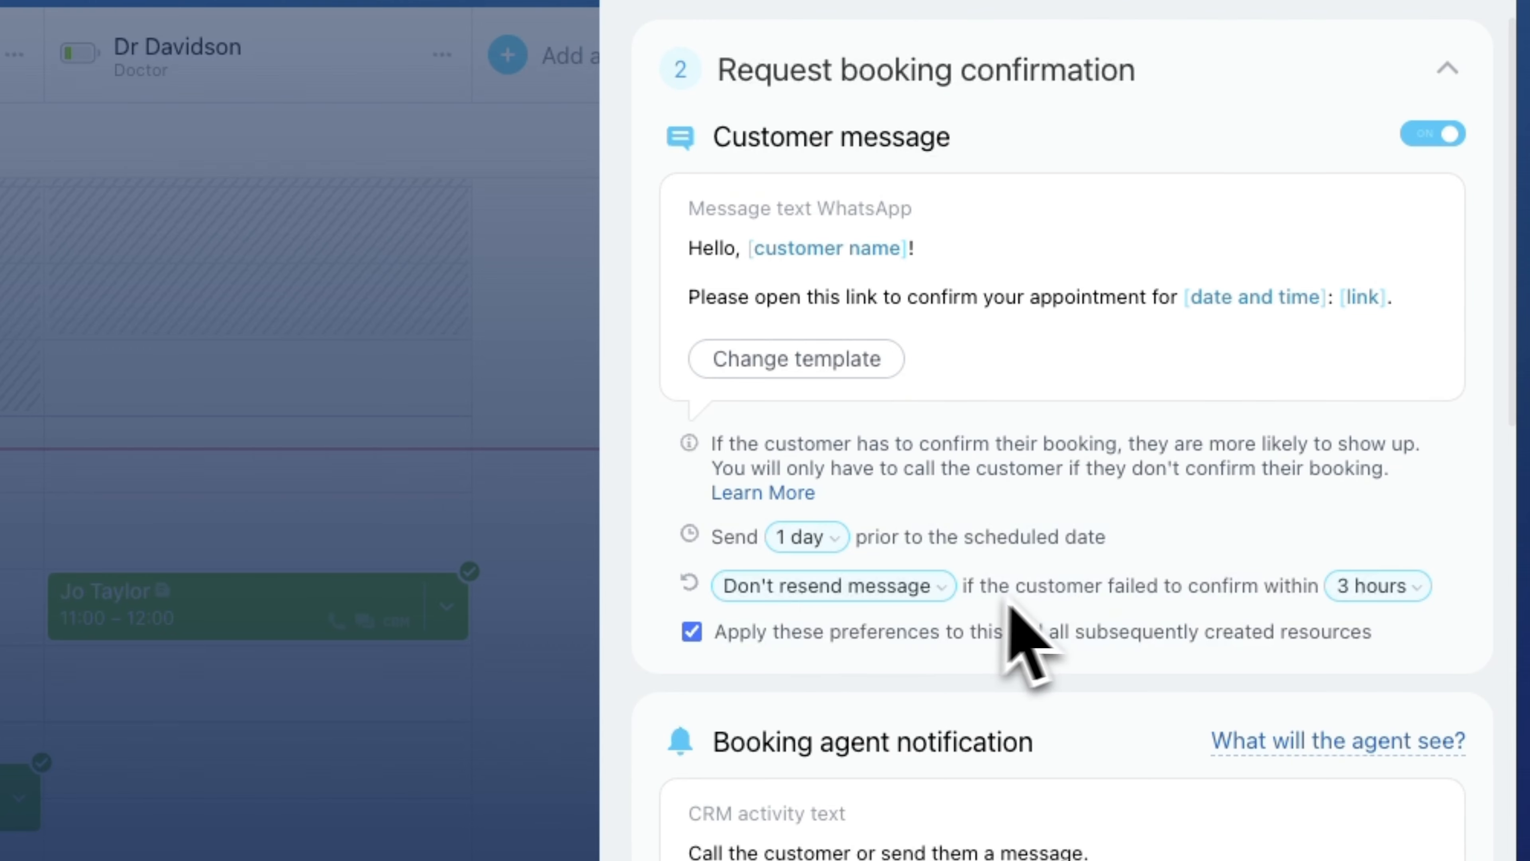
click(920, 594)
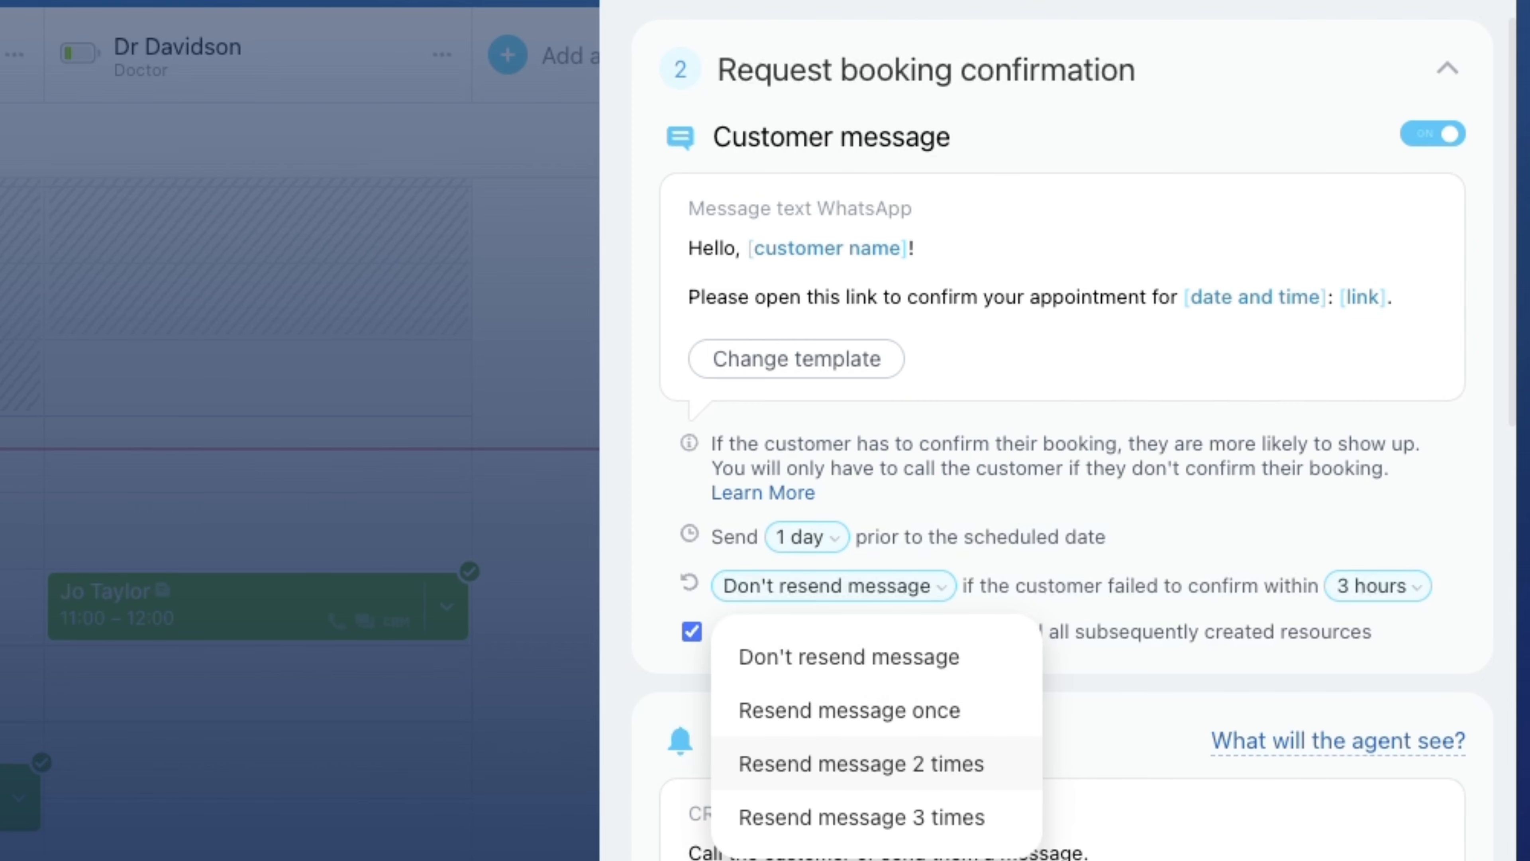
click(1147, 731)
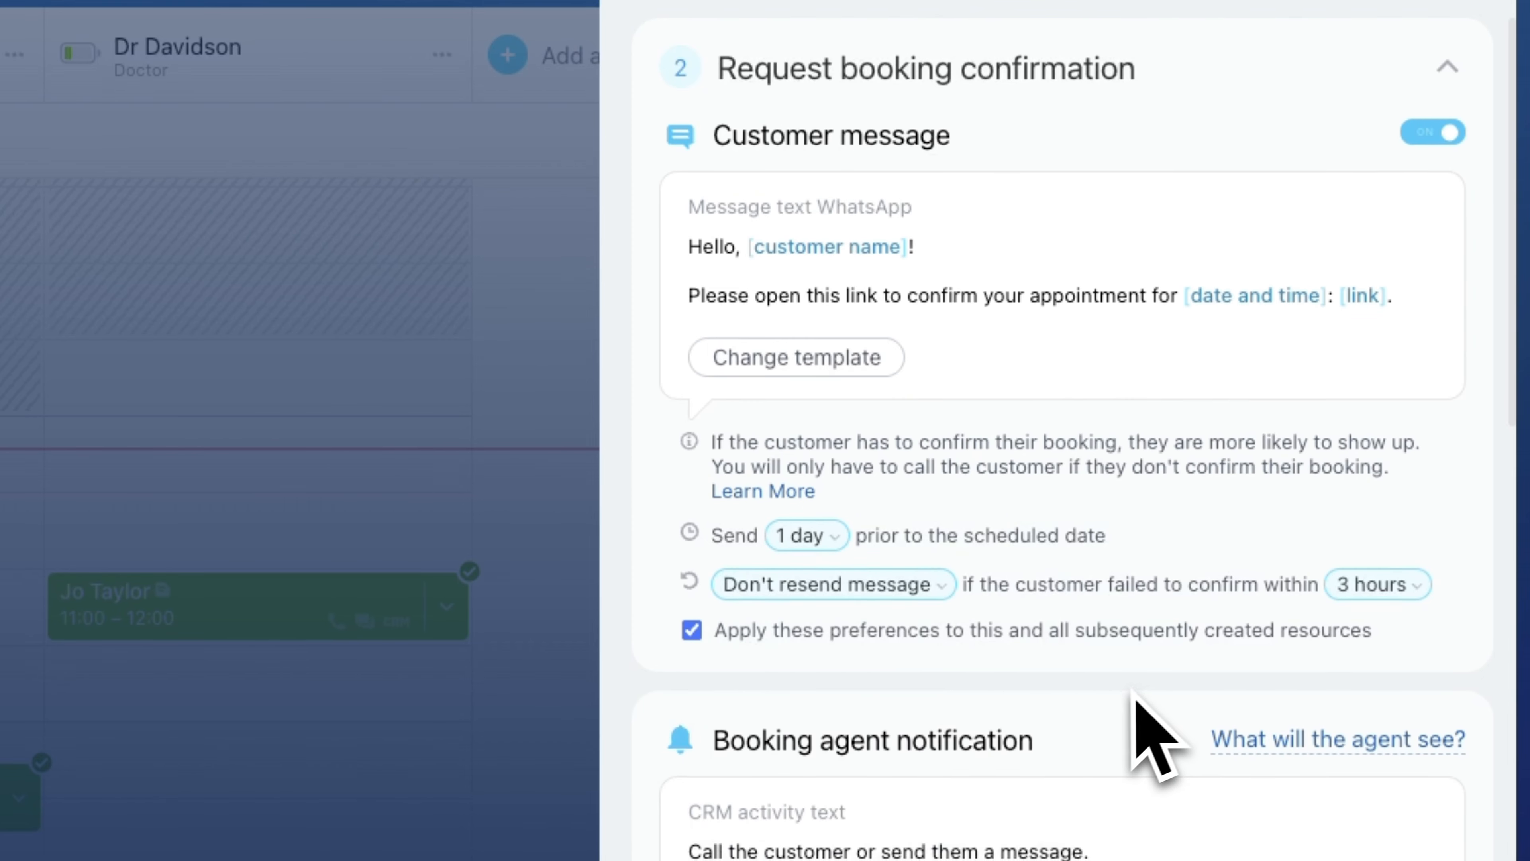
scroll(1133, 717, down, 4)
scroll(998, 659, down, 15)
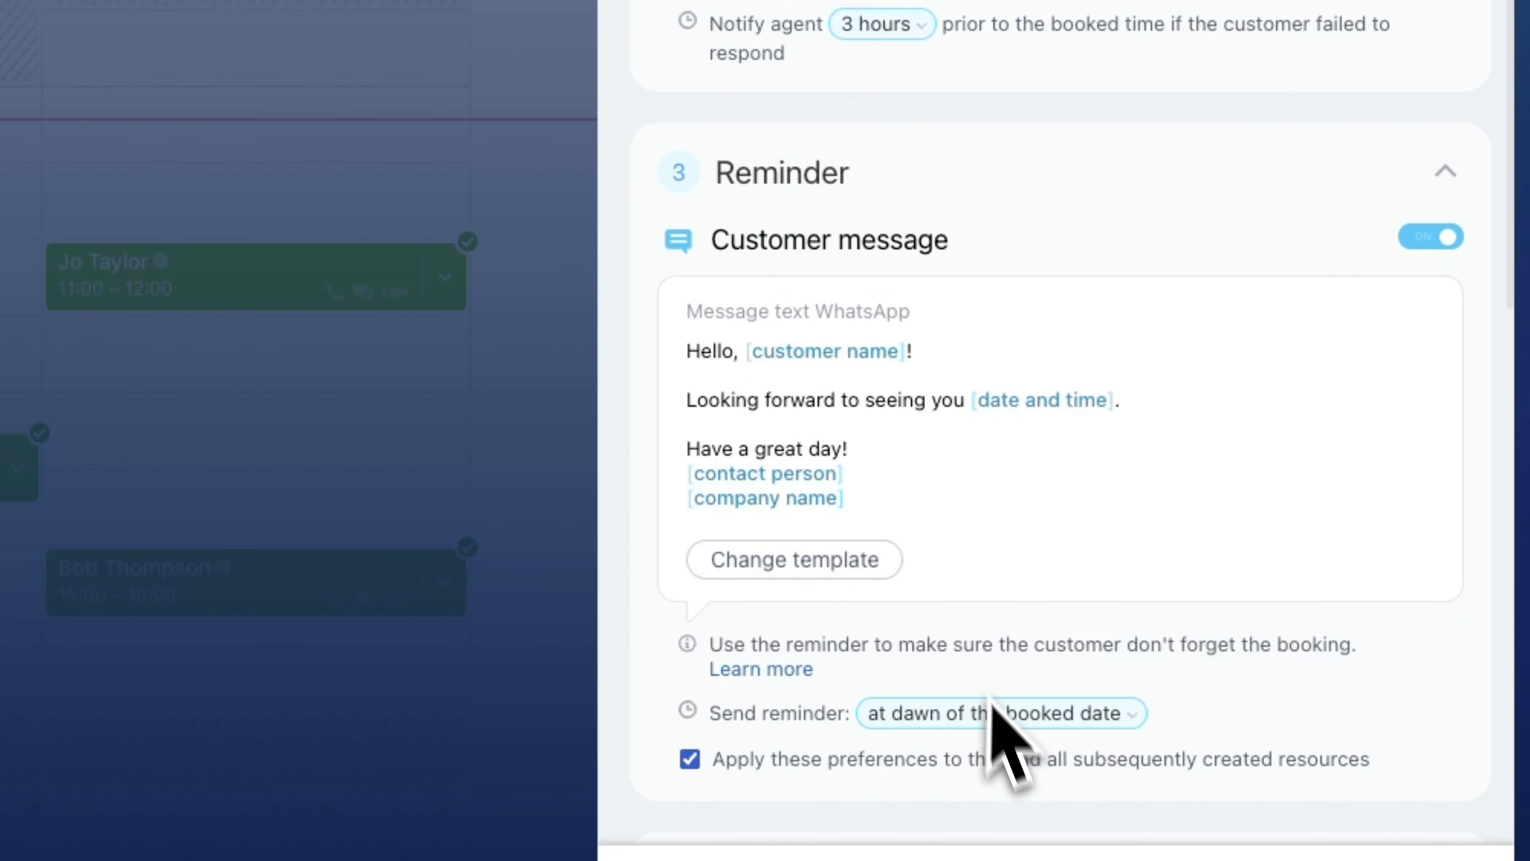
click(987, 723)
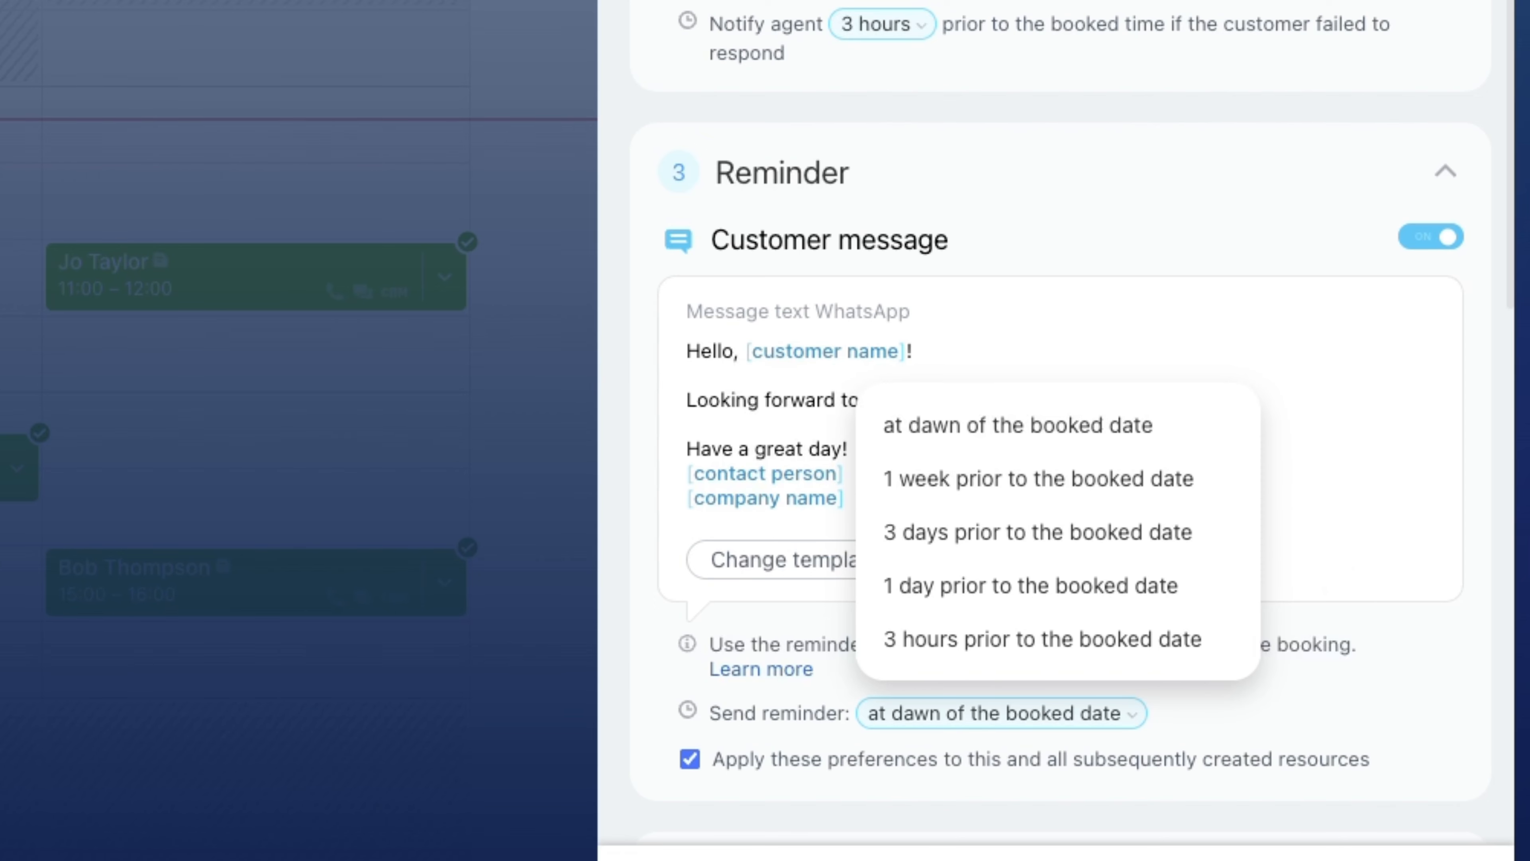
key(Escape)
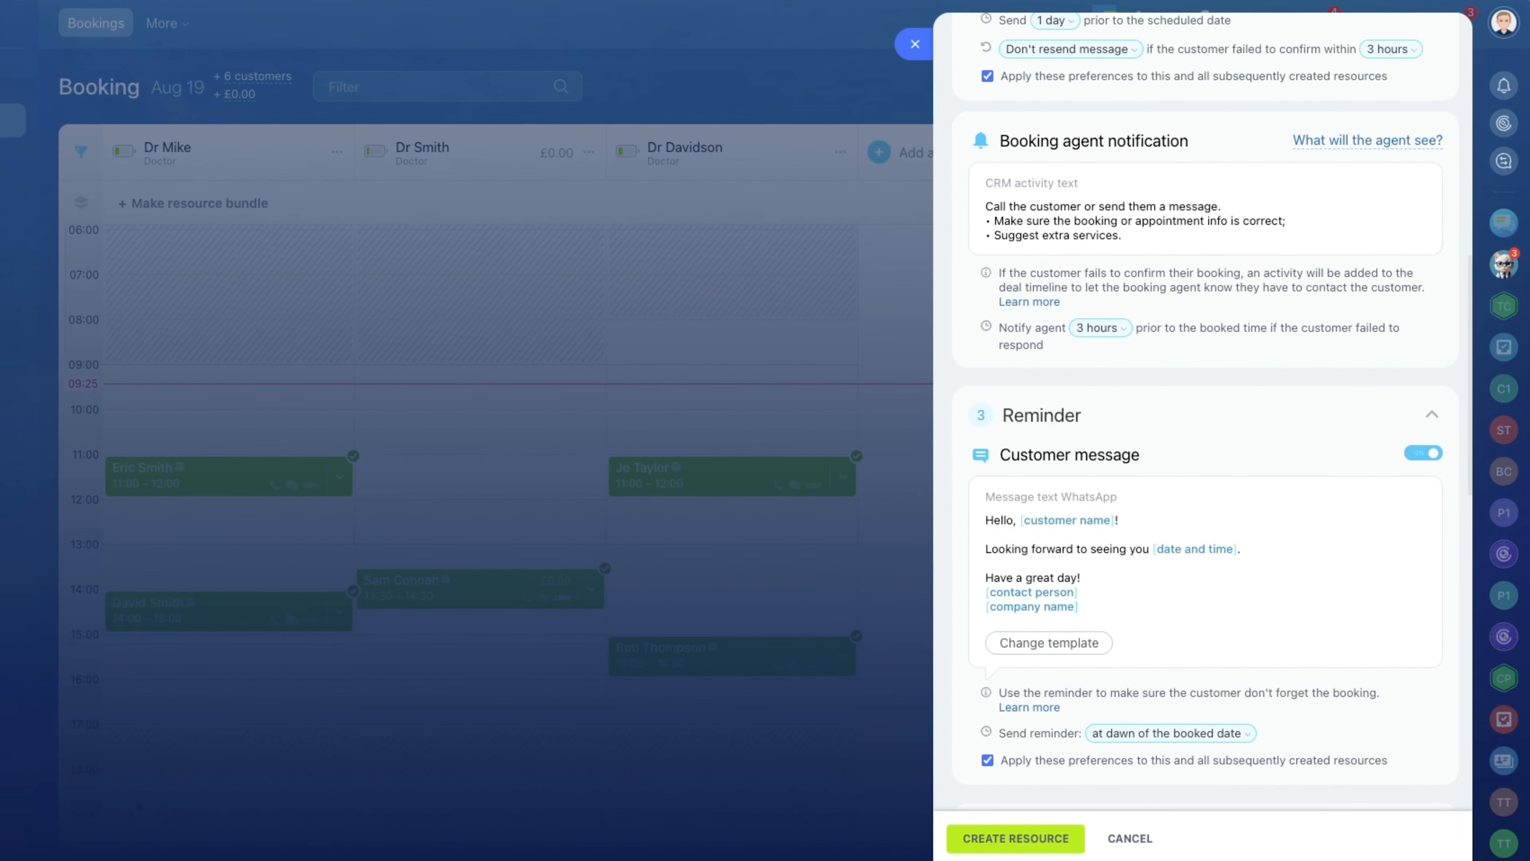
Create the resource with the remaining late-customer and feedback notification settings left as default.
scroll(1356, 642, down, 6)
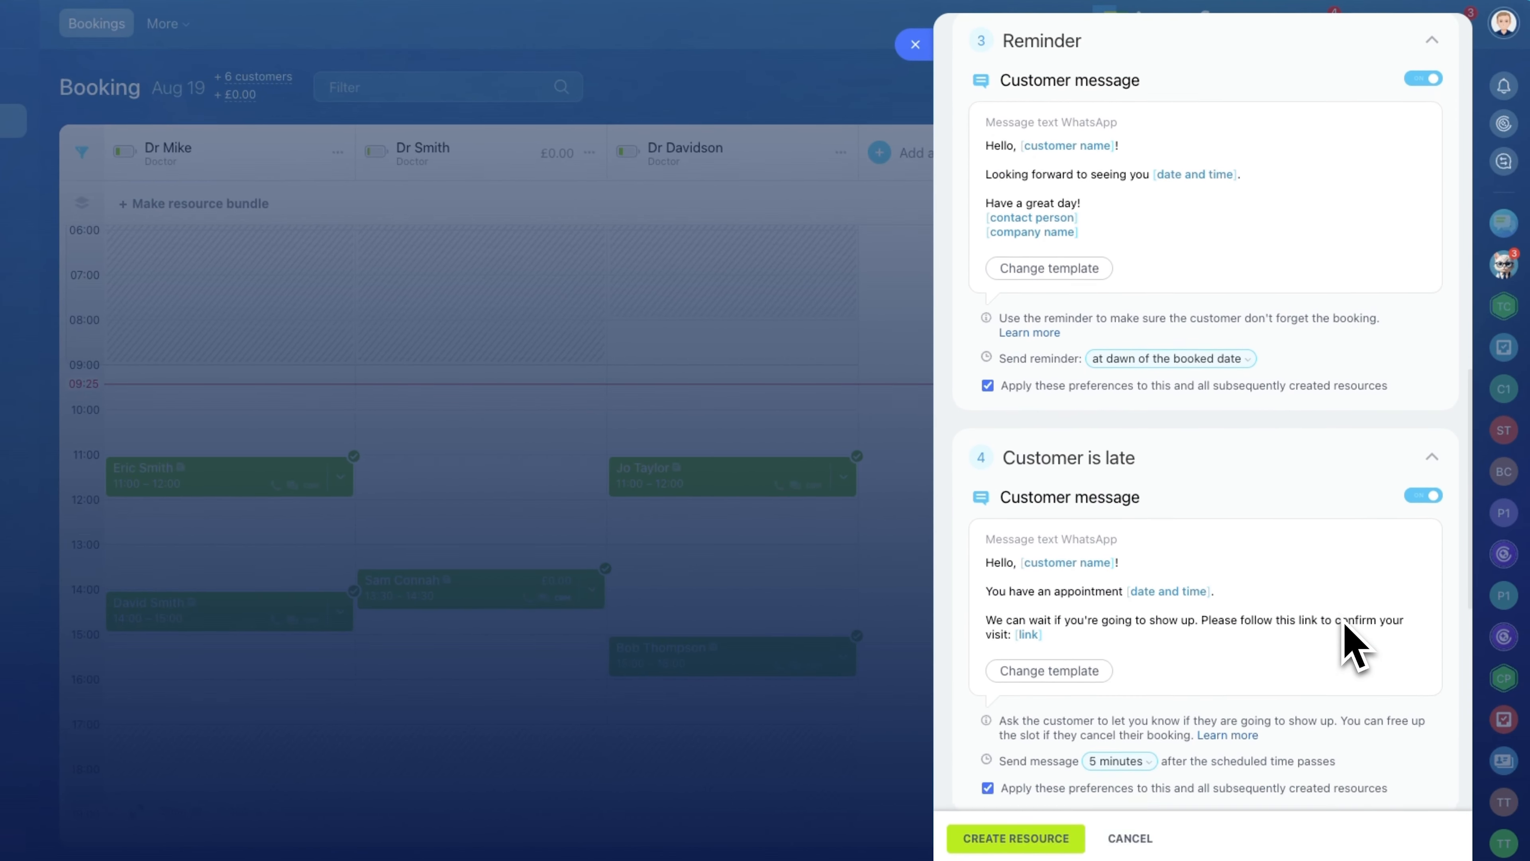
scroll(1353, 644, down, 4)
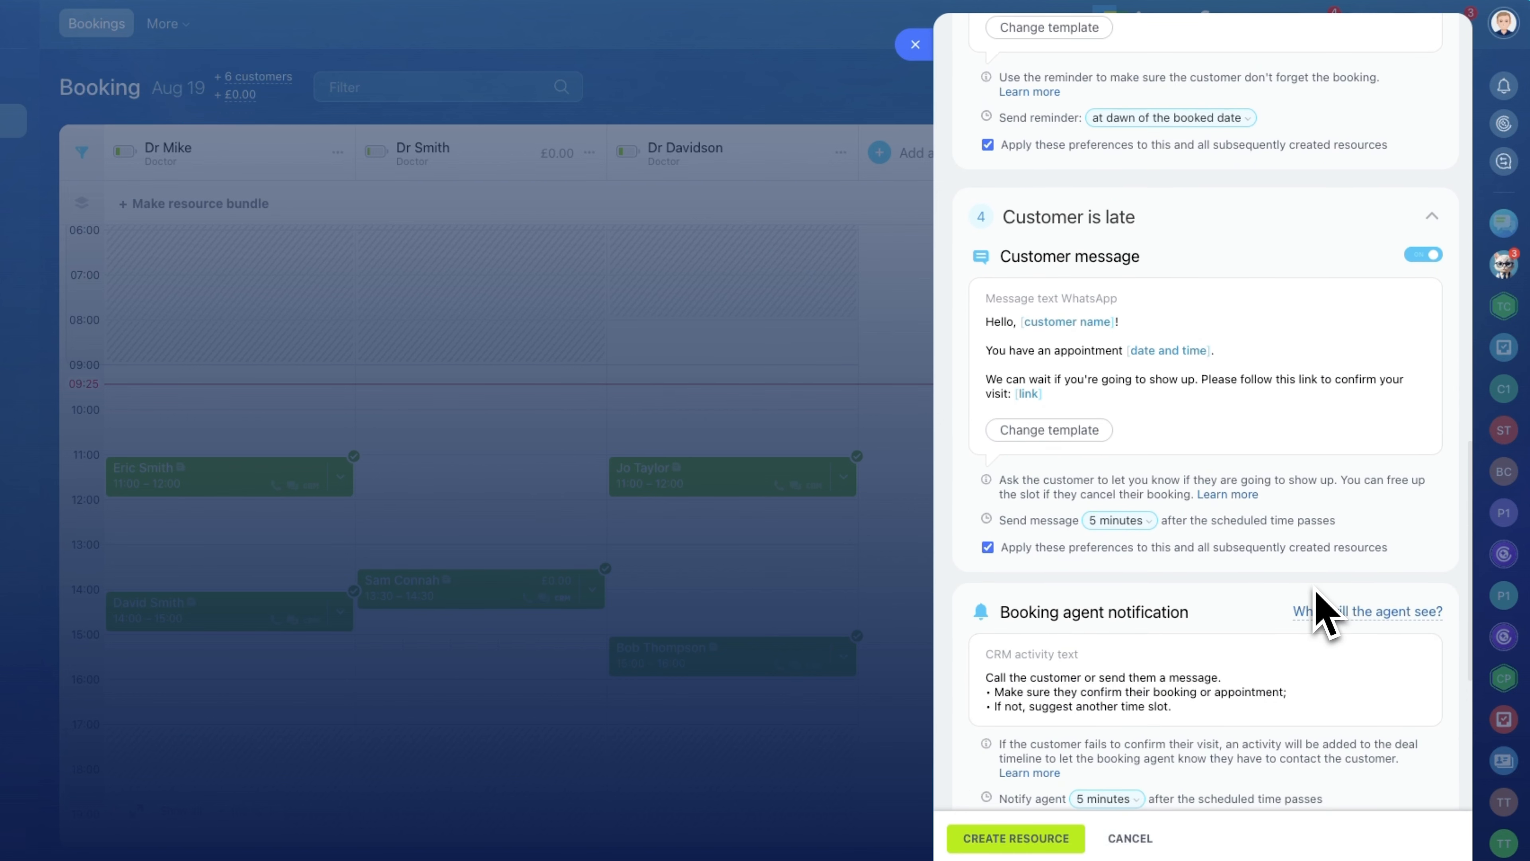
scroll(1322, 615, down, 5)
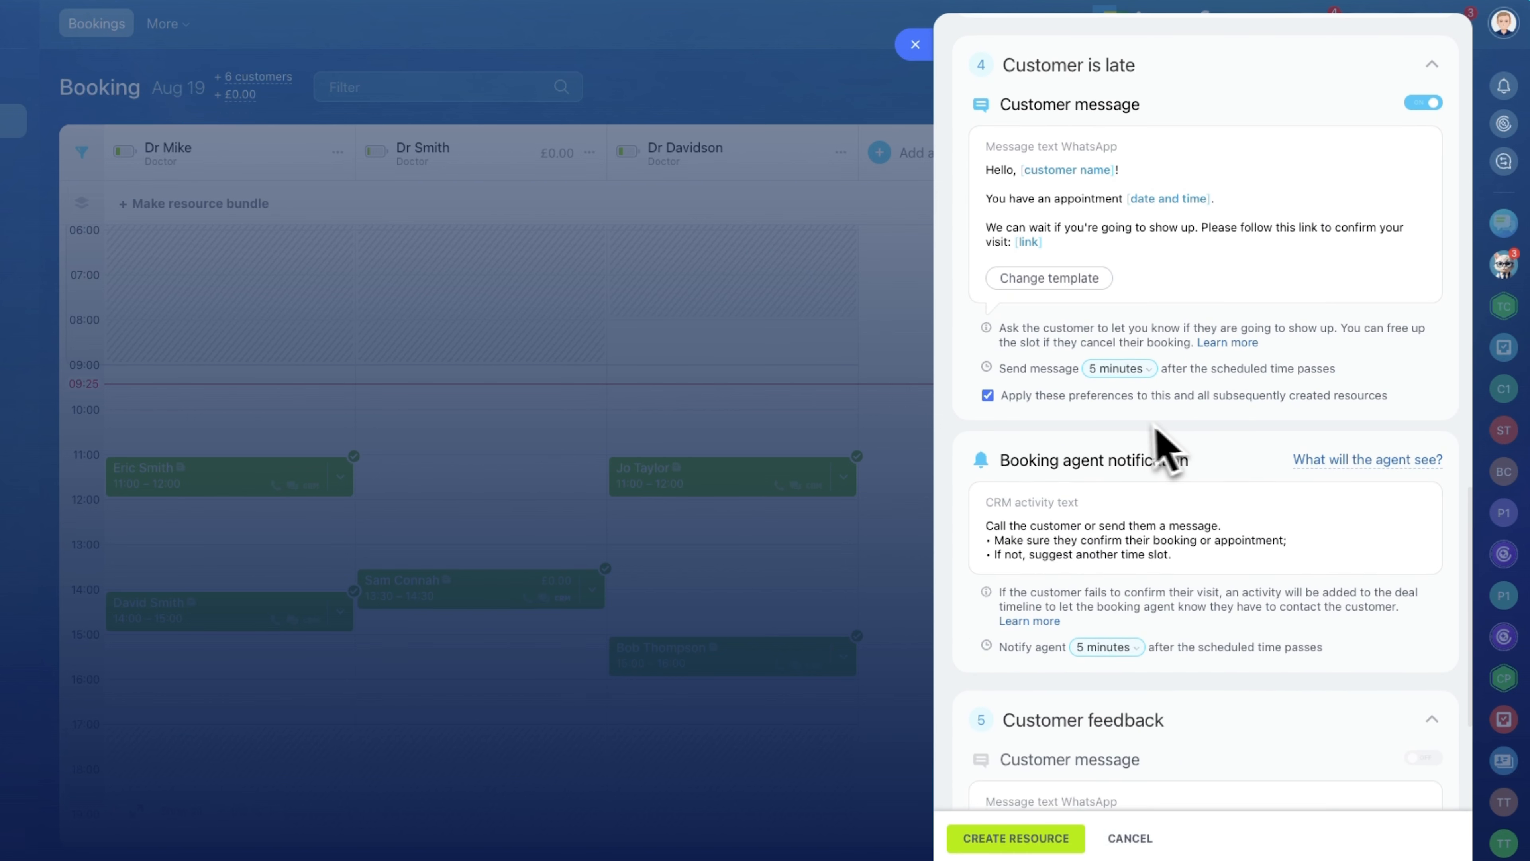
scroll(1193, 512, down, 4)
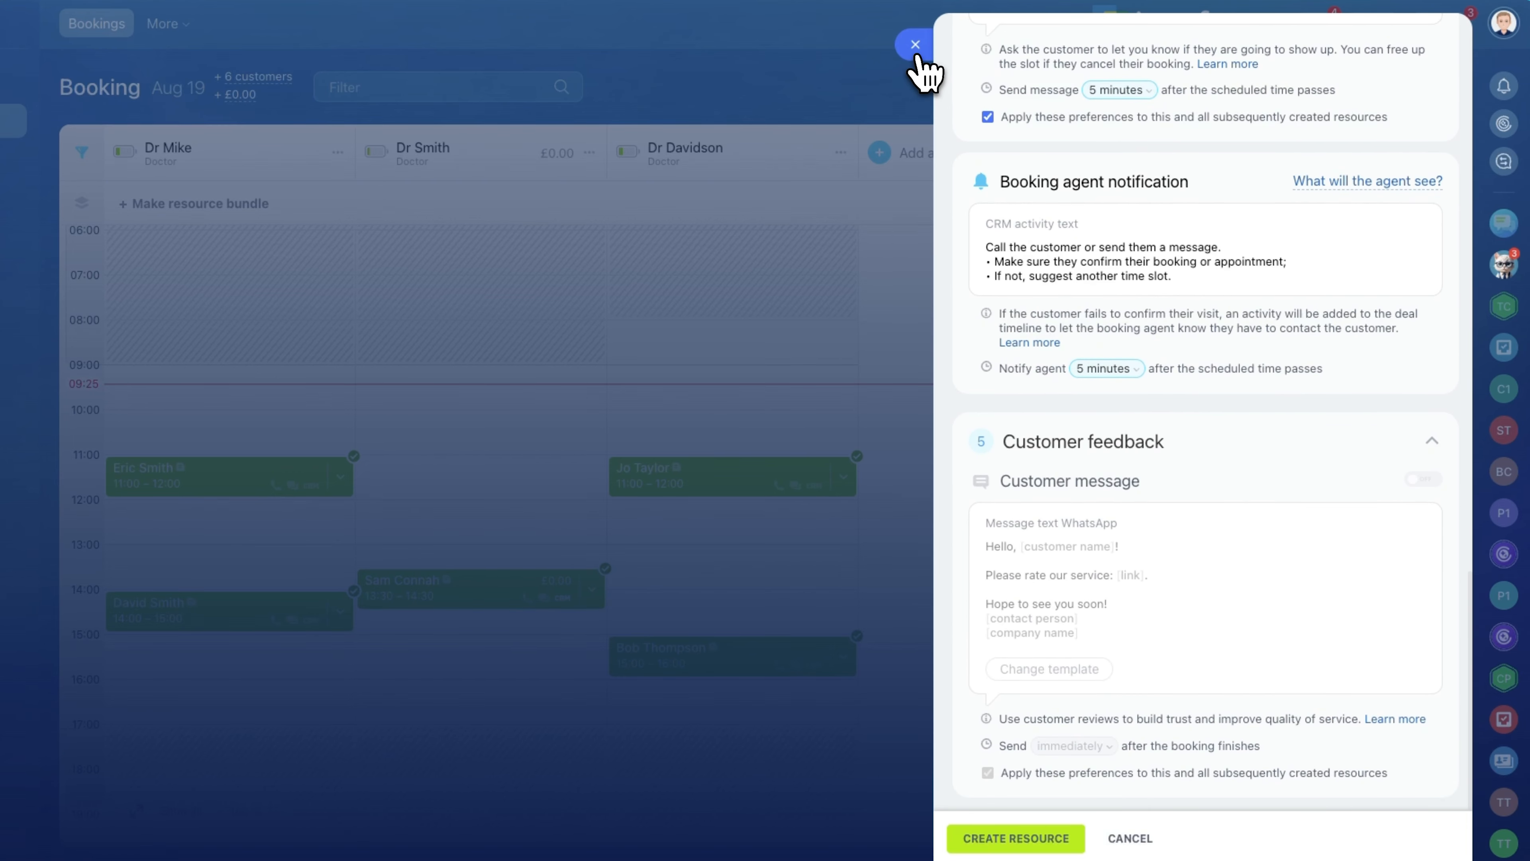
drag(1244, 675, 1024, 844)
click(1015, 838)
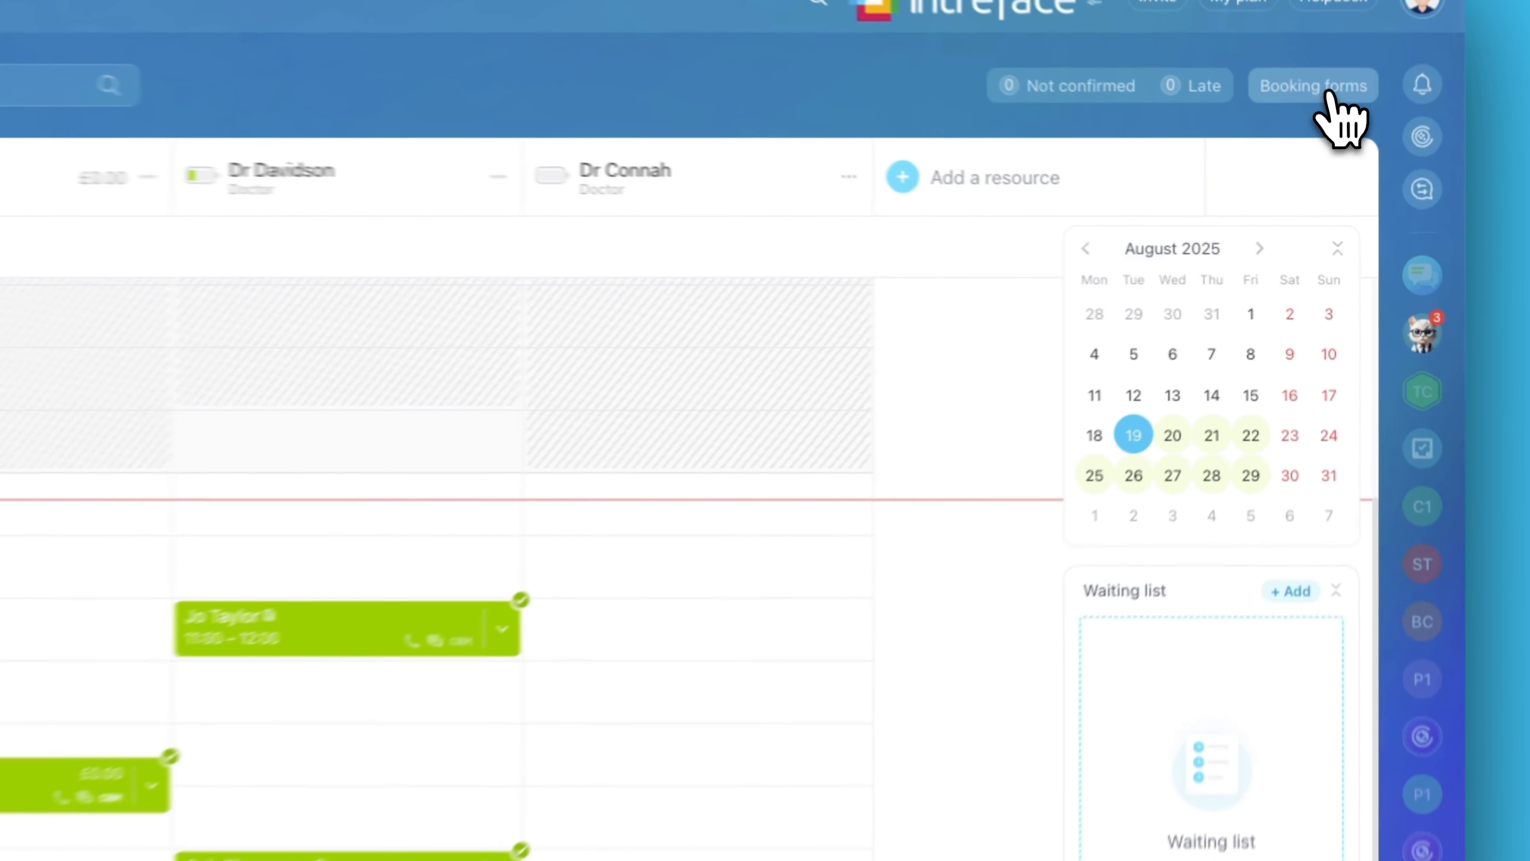
Open the booking form, choose the appointment resource and pick 19 August 2025.
click(1341, 169)
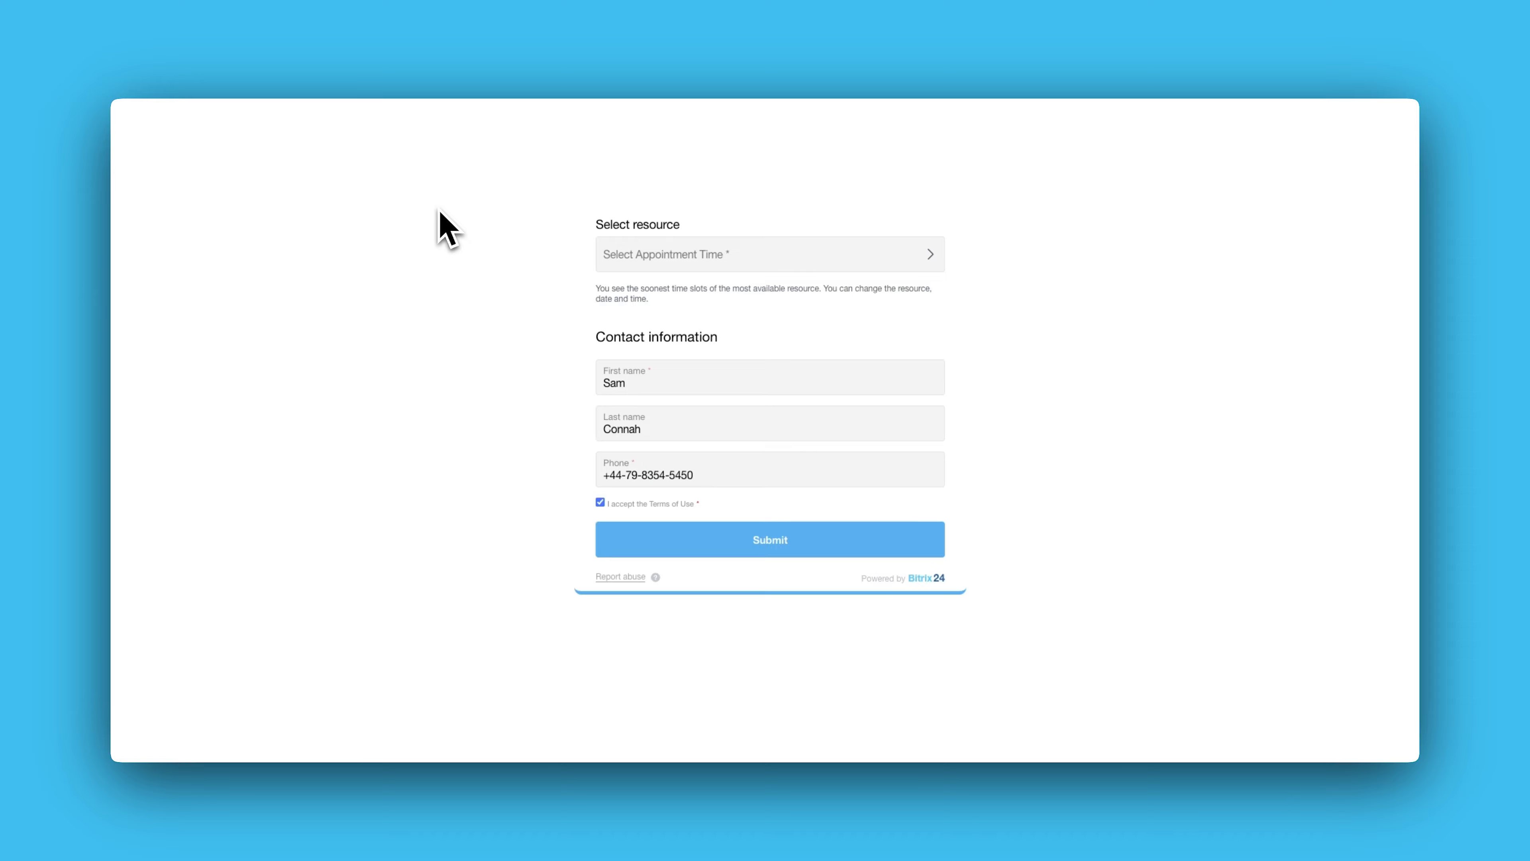
click(736, 259)
click(622, 343)
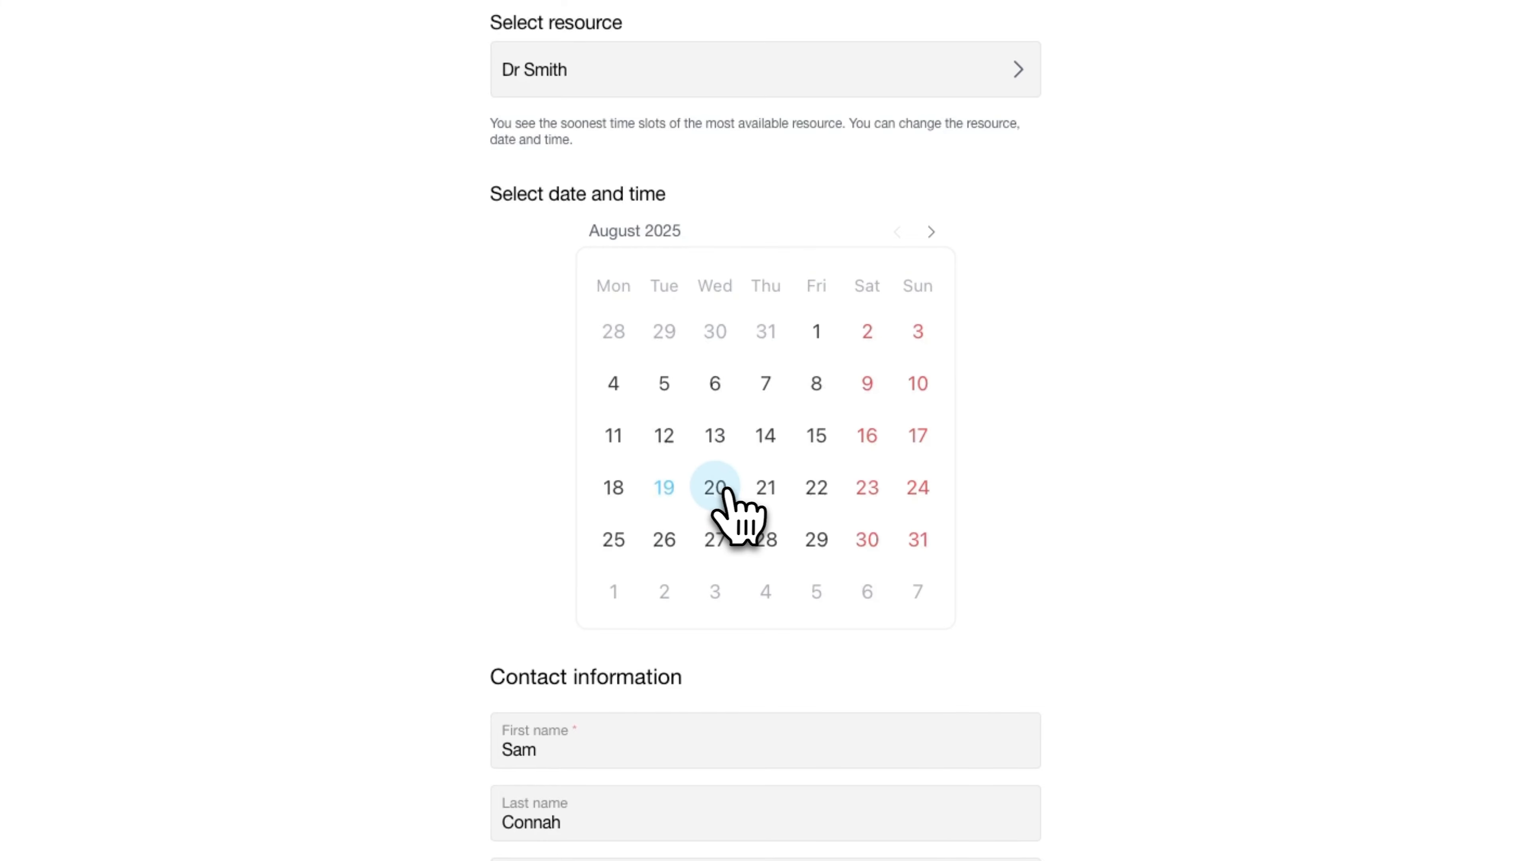
click(660, 489)
Pick the 15:30 slot with Dr Smith and submit the booking form.
scroll(1024, 404, down, 3)
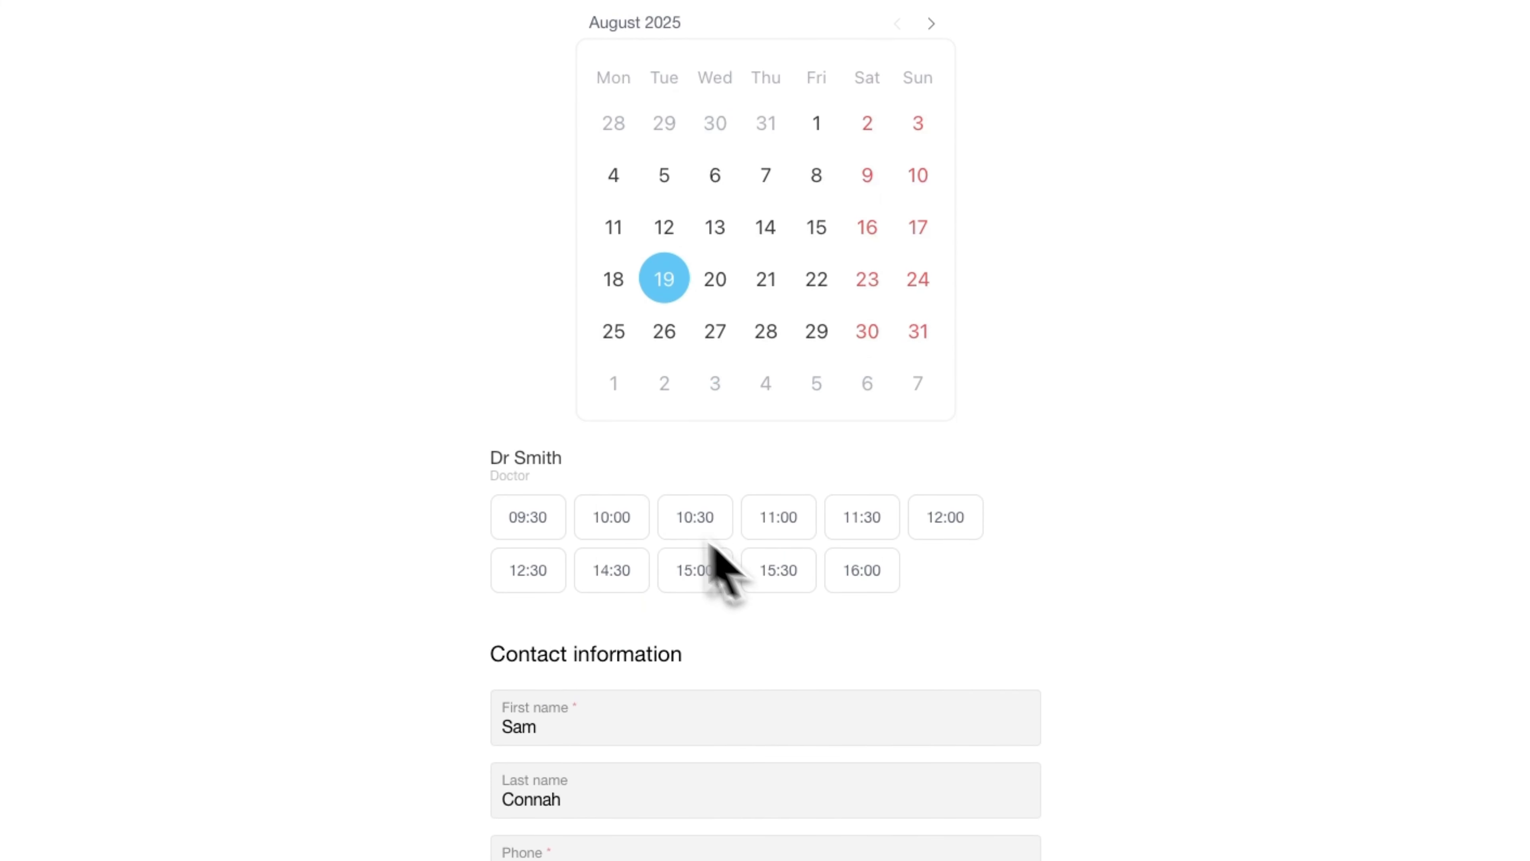
scroll(714, 546, down, 2)
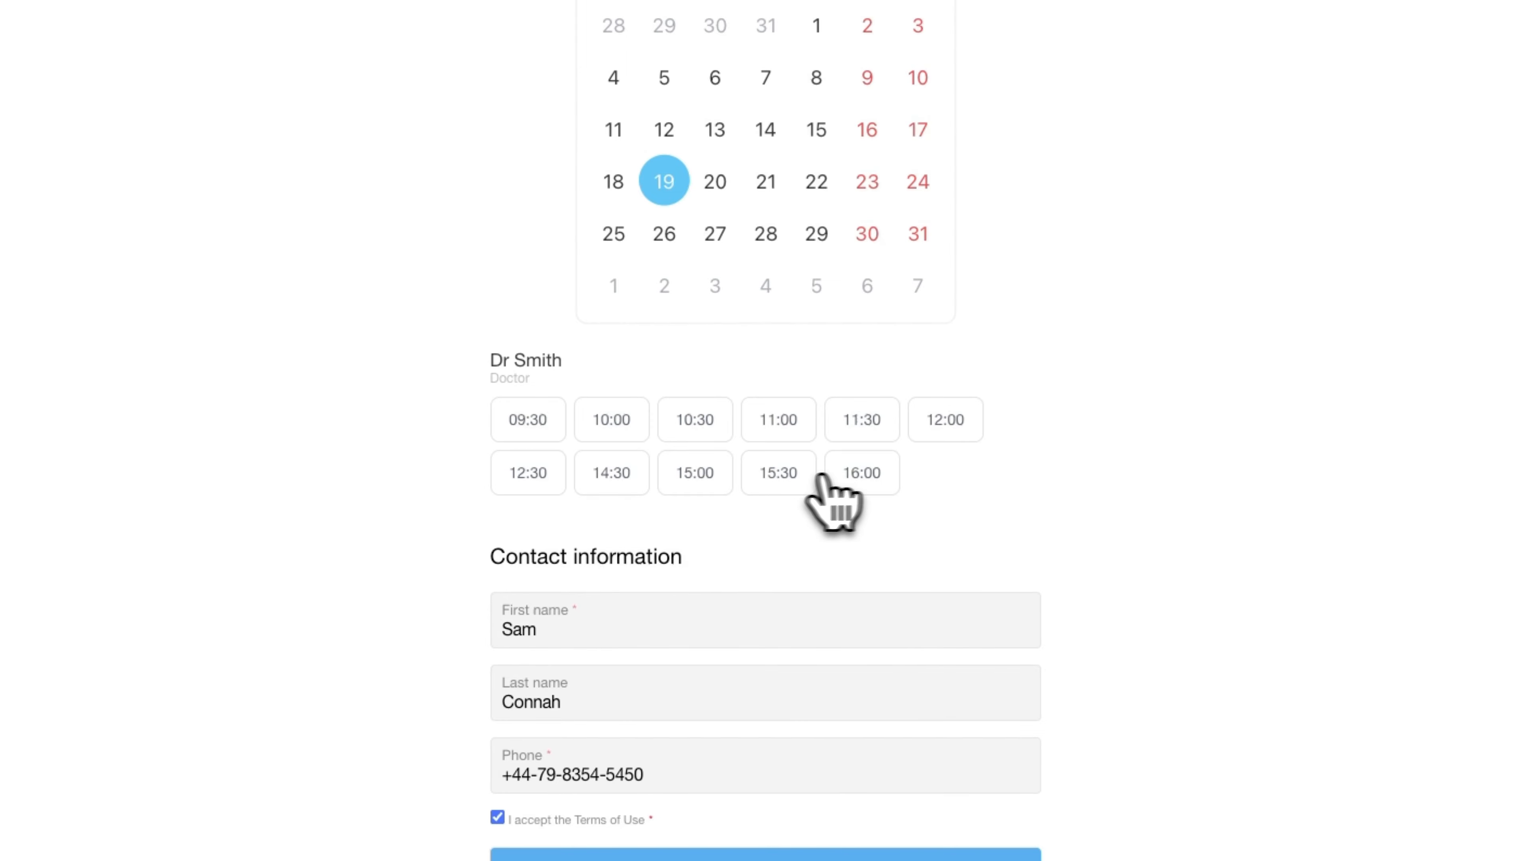
click(780, 476)
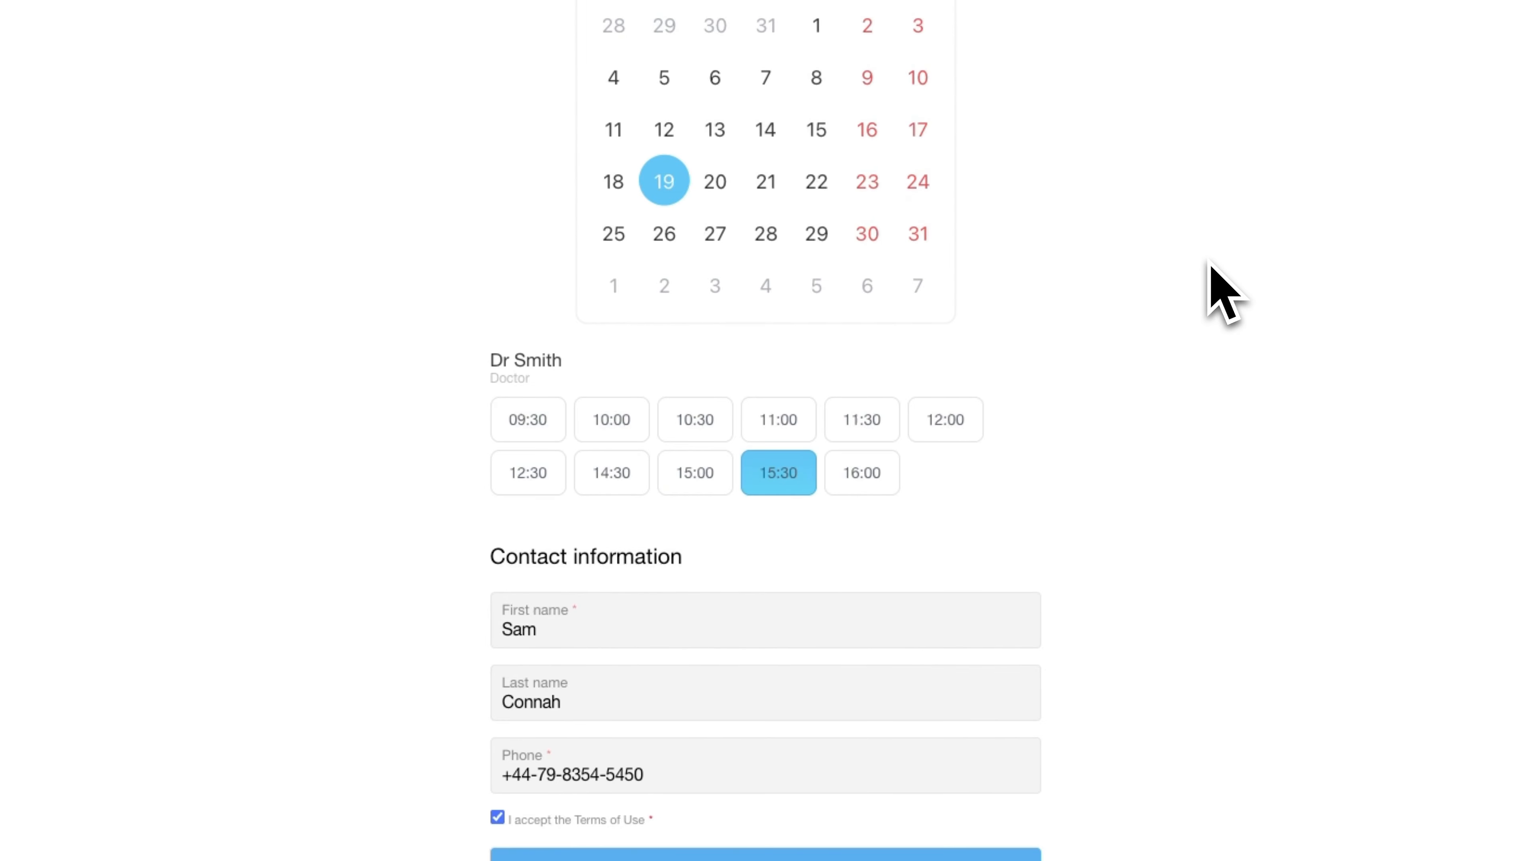
scroll(1205, 307, down, 3)
click(753, 684)
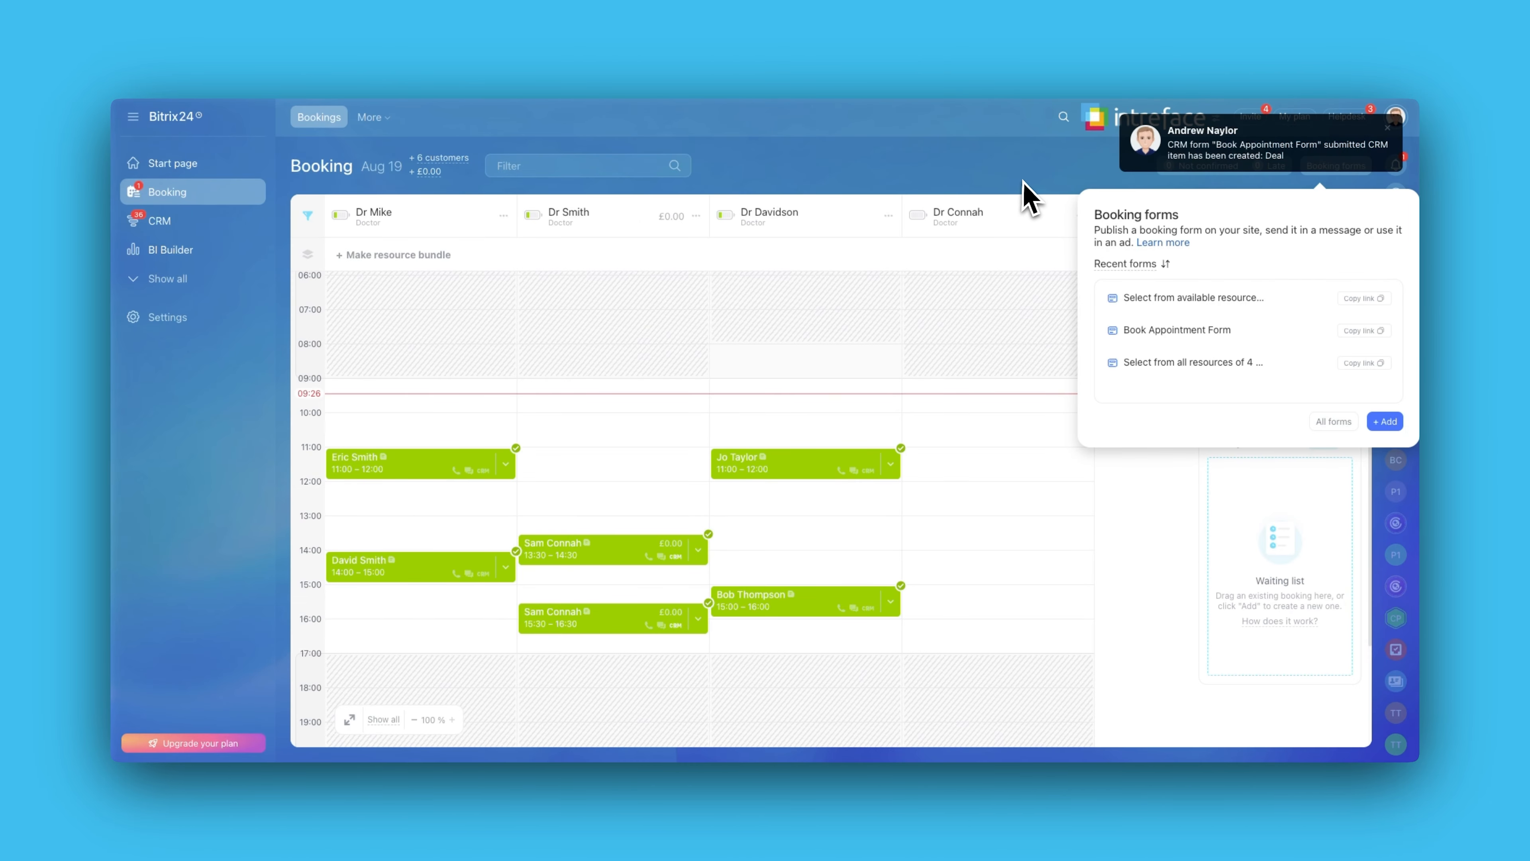
Open the latest Book Appointment Form submission from the notifications.
click(1030, 199)
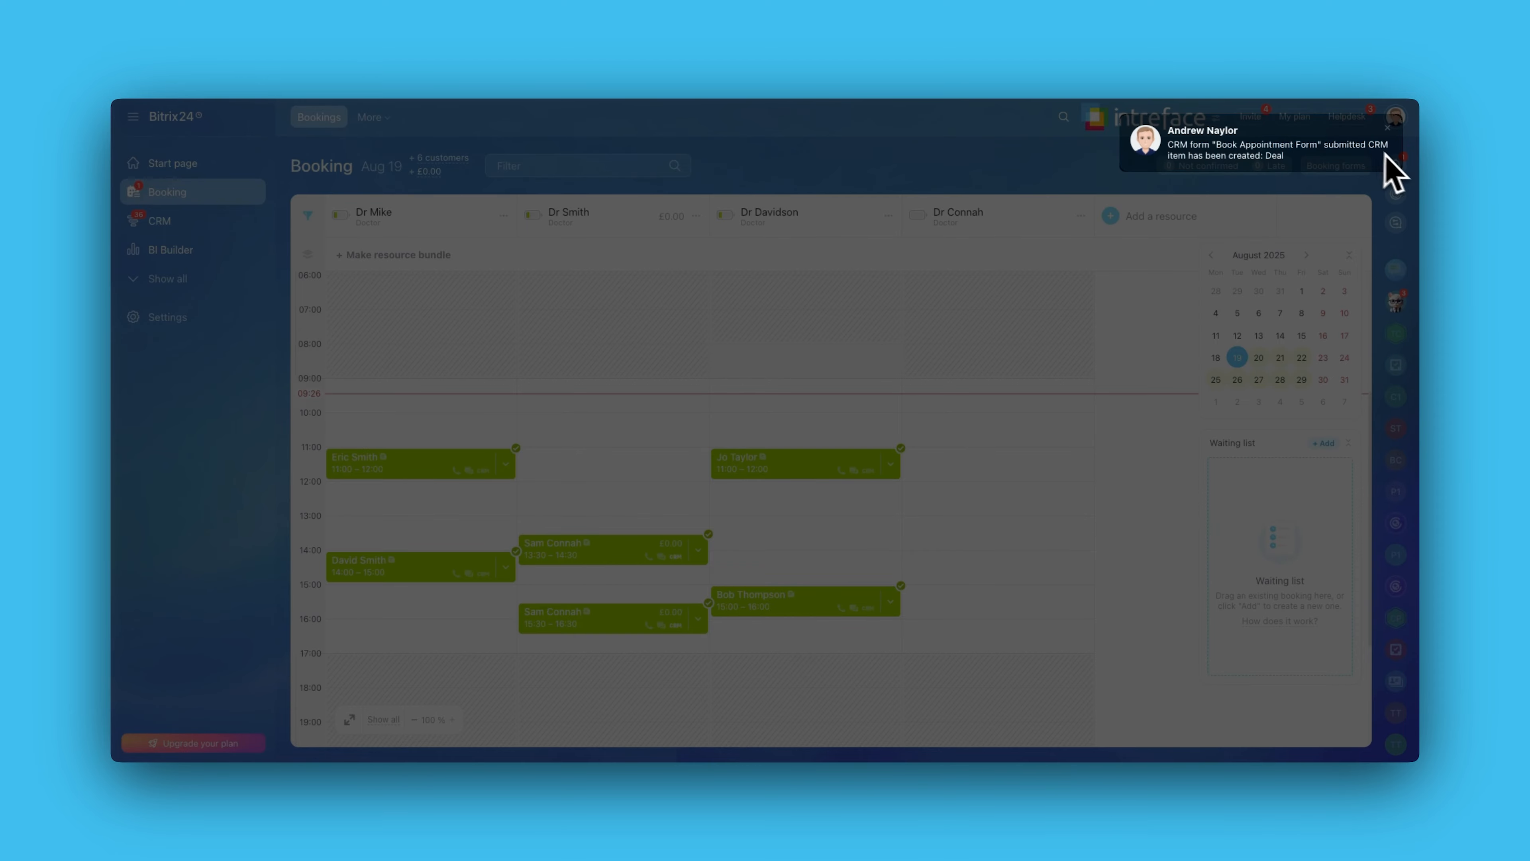
click(1328, 161)
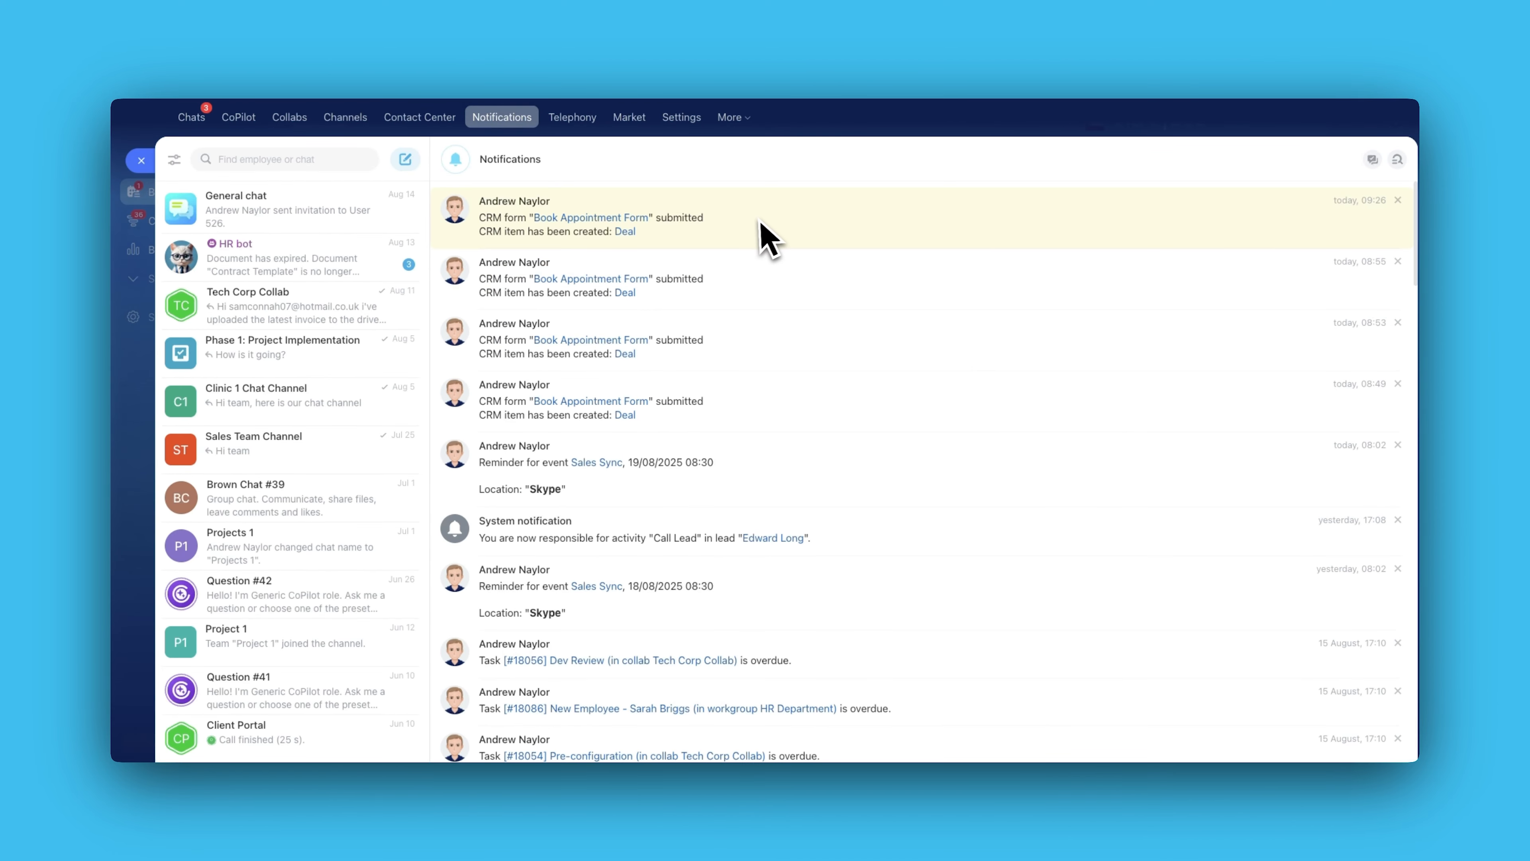
click(596, 222)
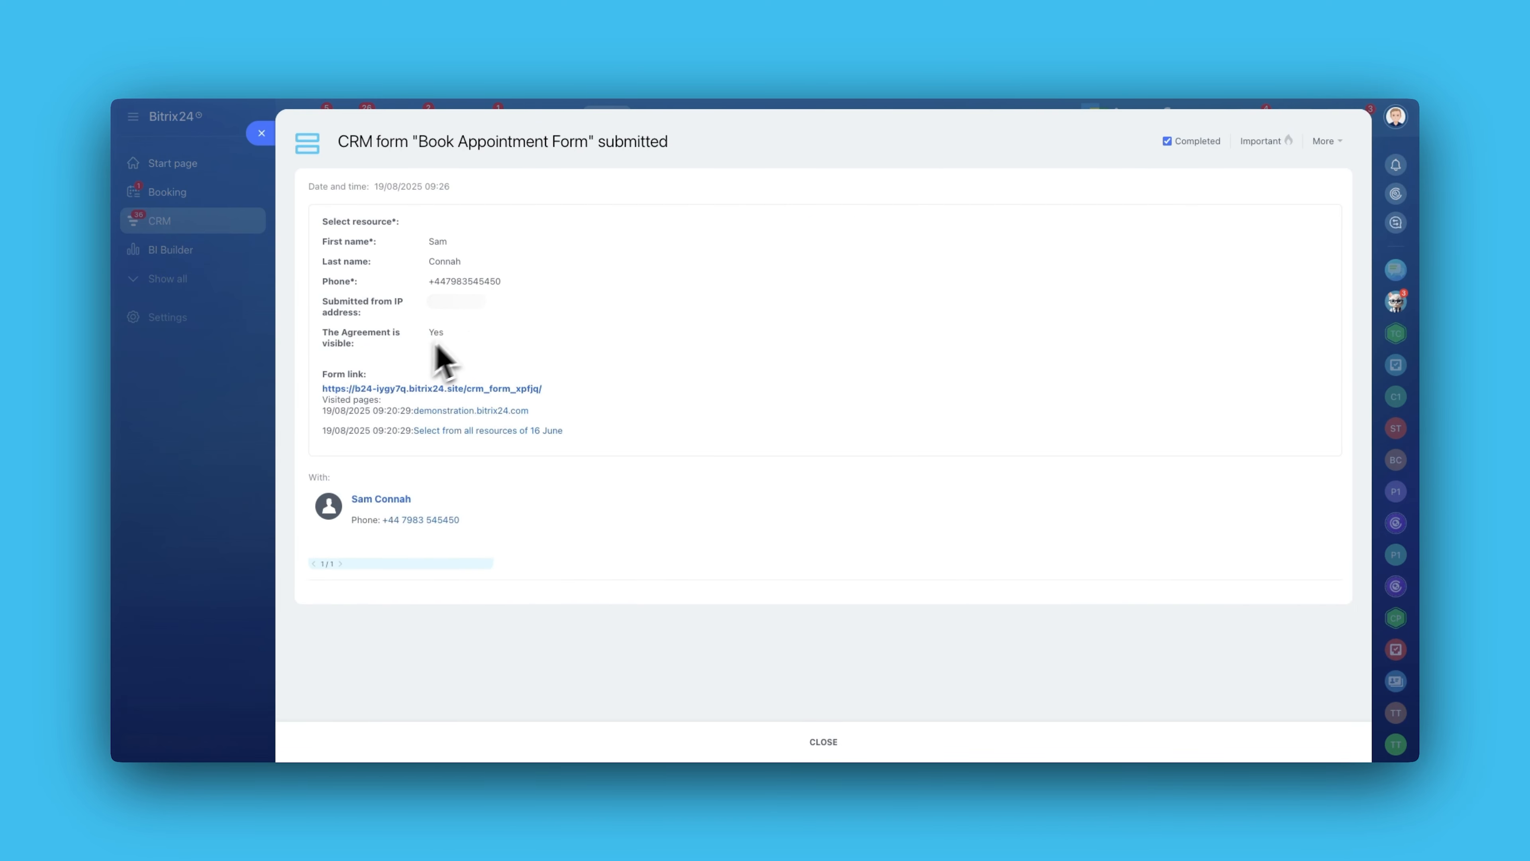
Open the customer's contact from the form submission and review the booking entries in its timeline.
click(402, 500)
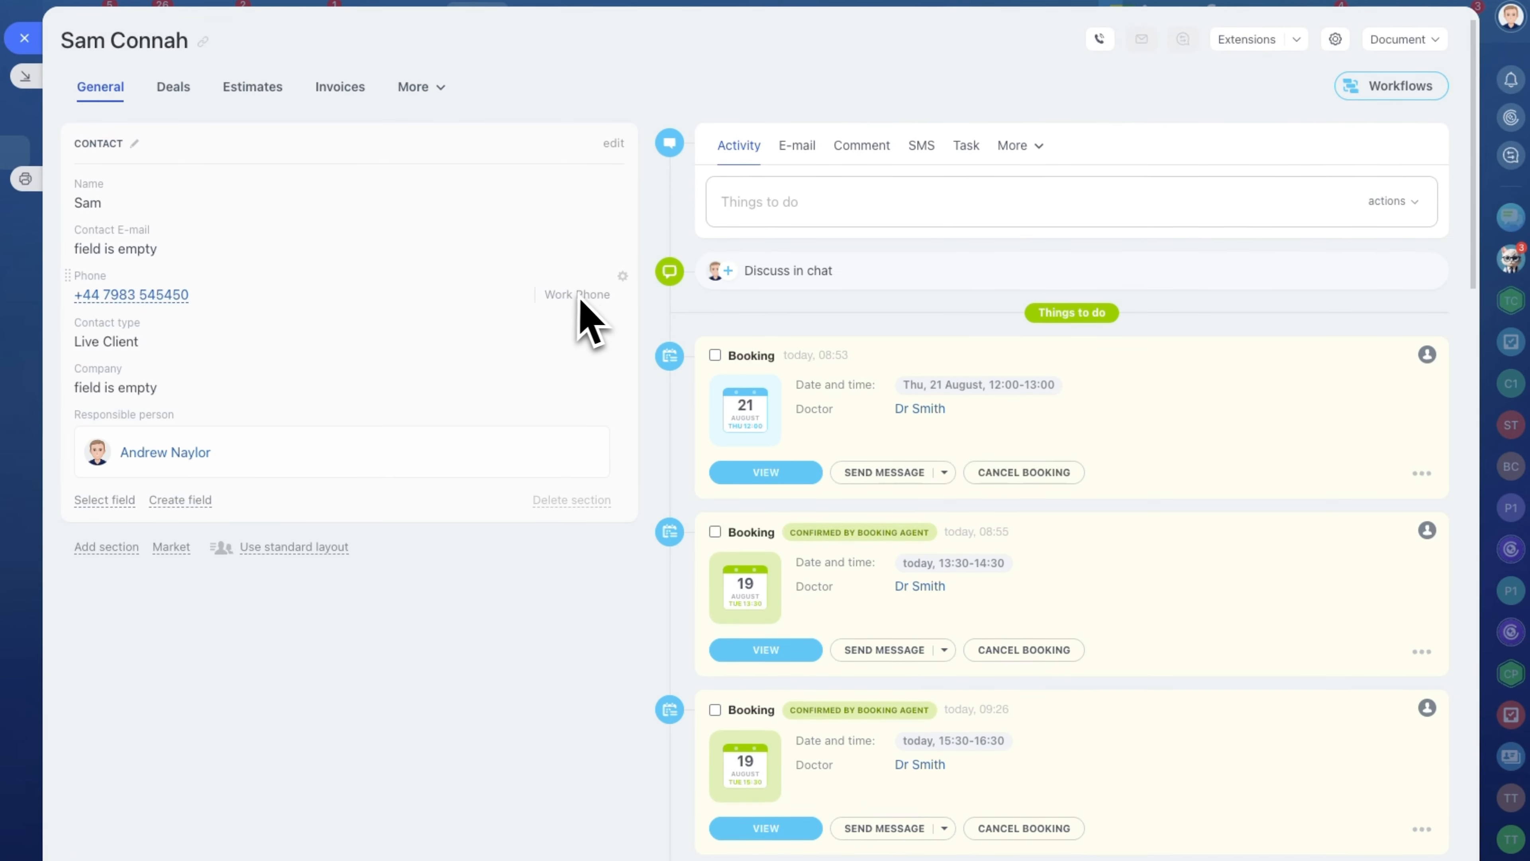
scroll(837, 366, down, 3)
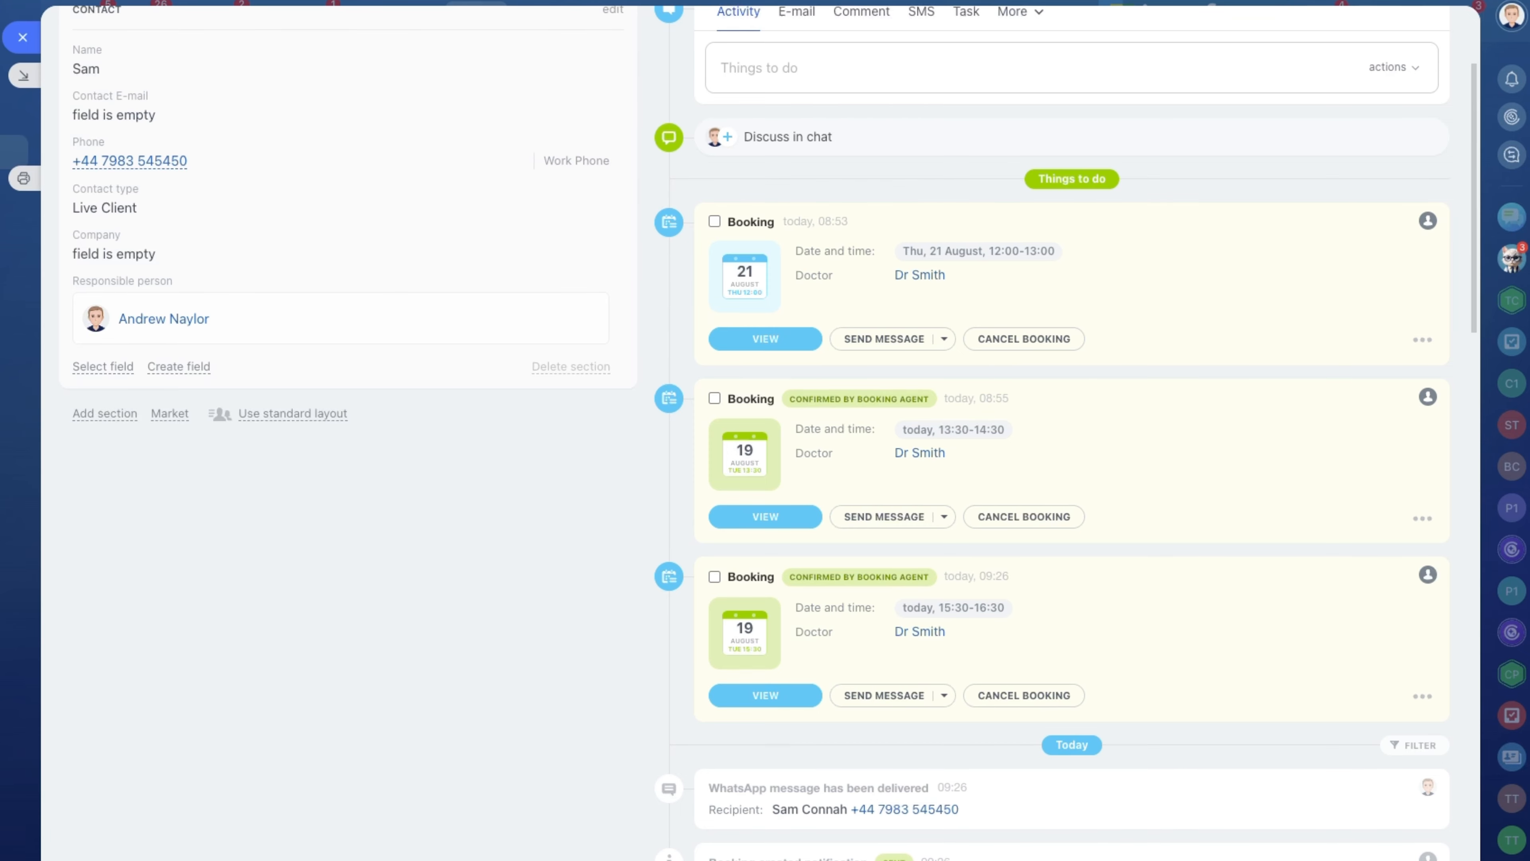
scroll(1159, 368, down, 6)
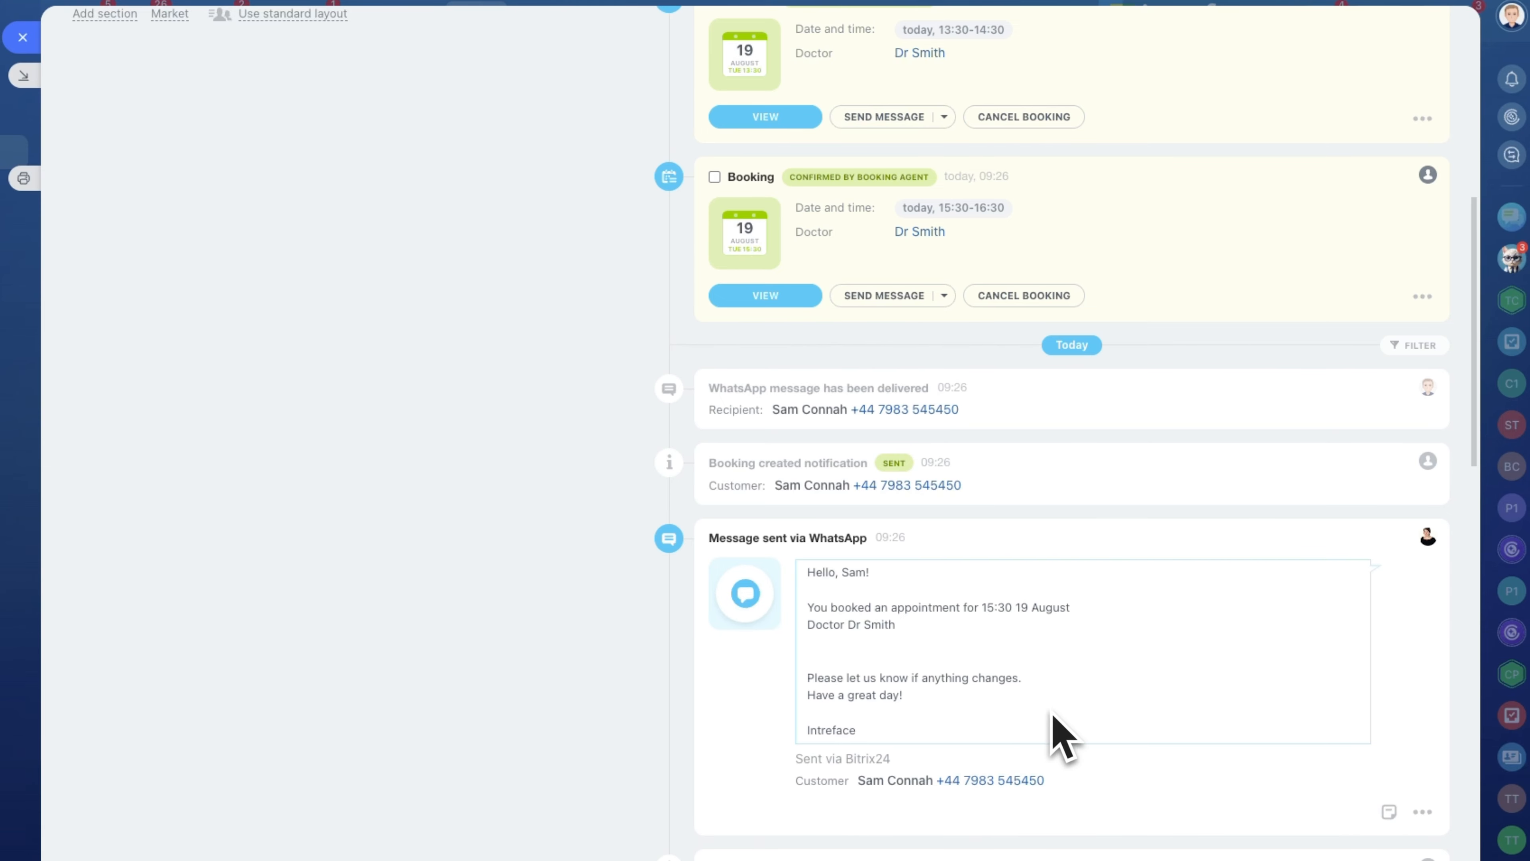
scroll(1053, 710, up, 10)
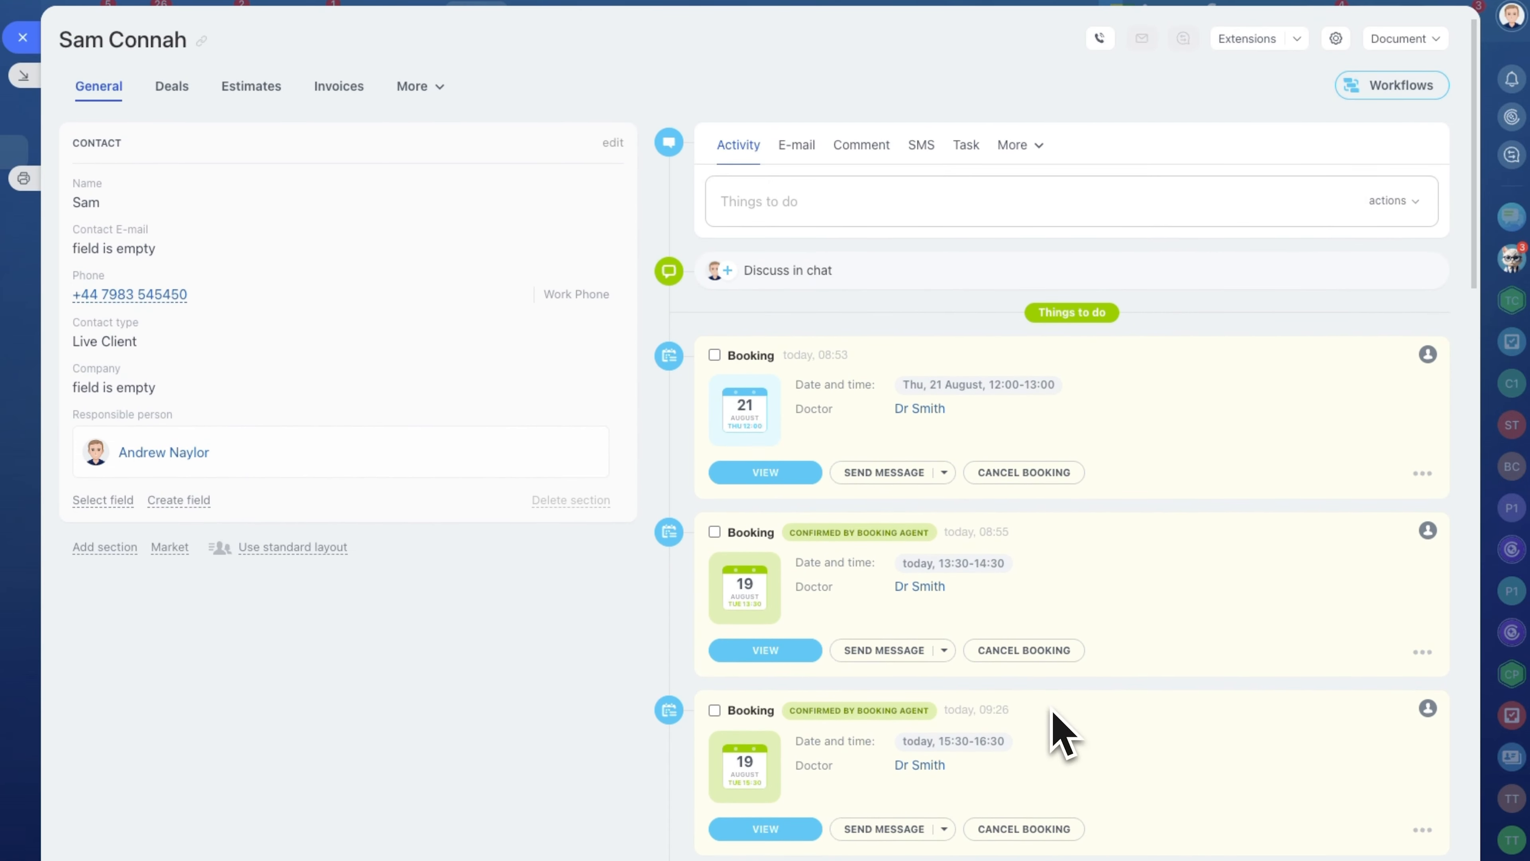
Open the newest appointment deal from the contact's deals list and review its booking timeline.
click(171, 91)
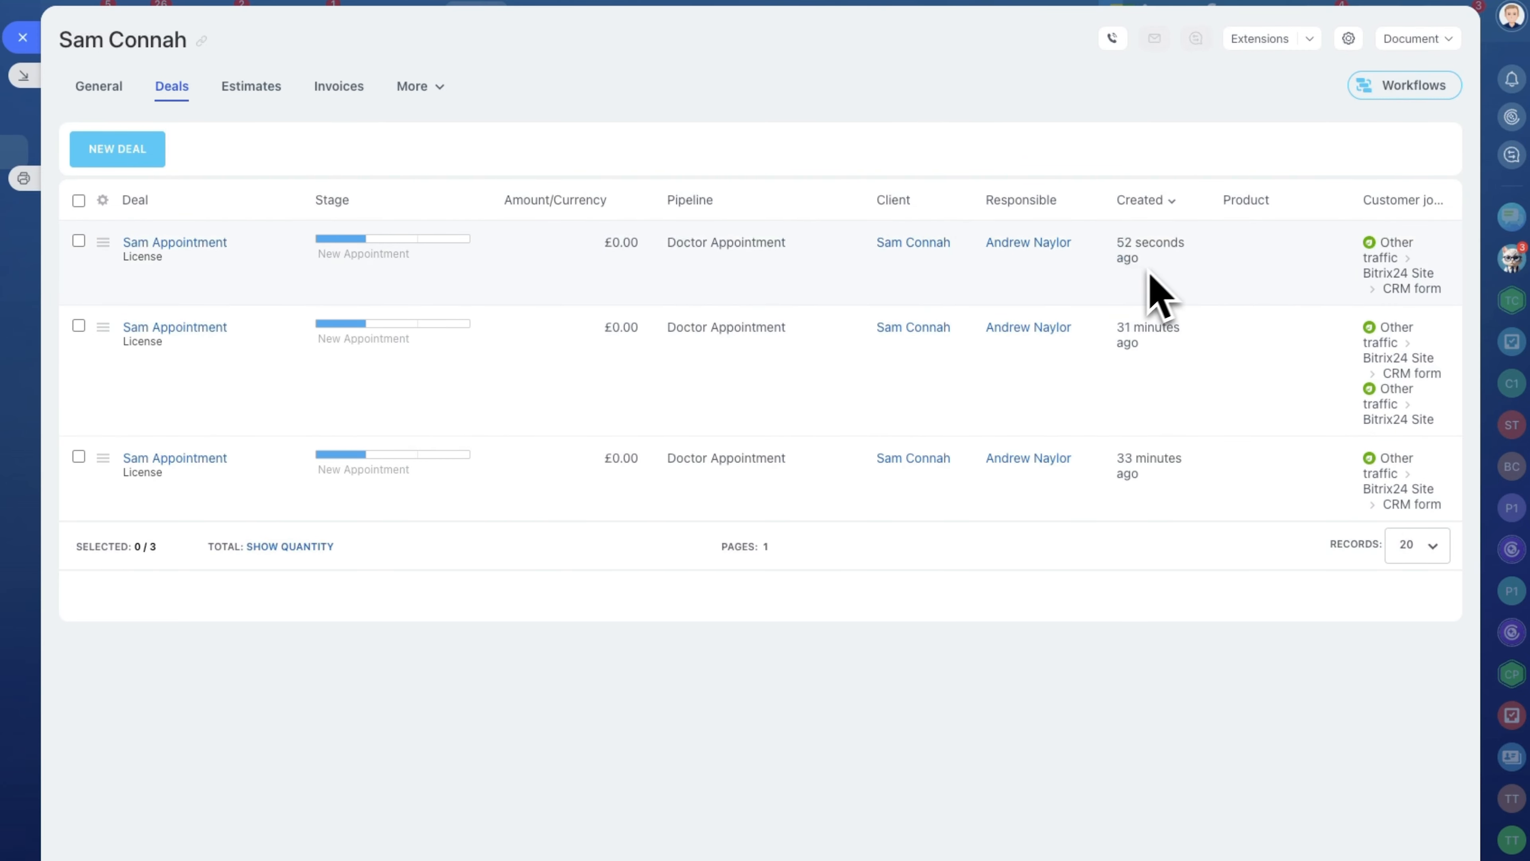
click(192, 243)
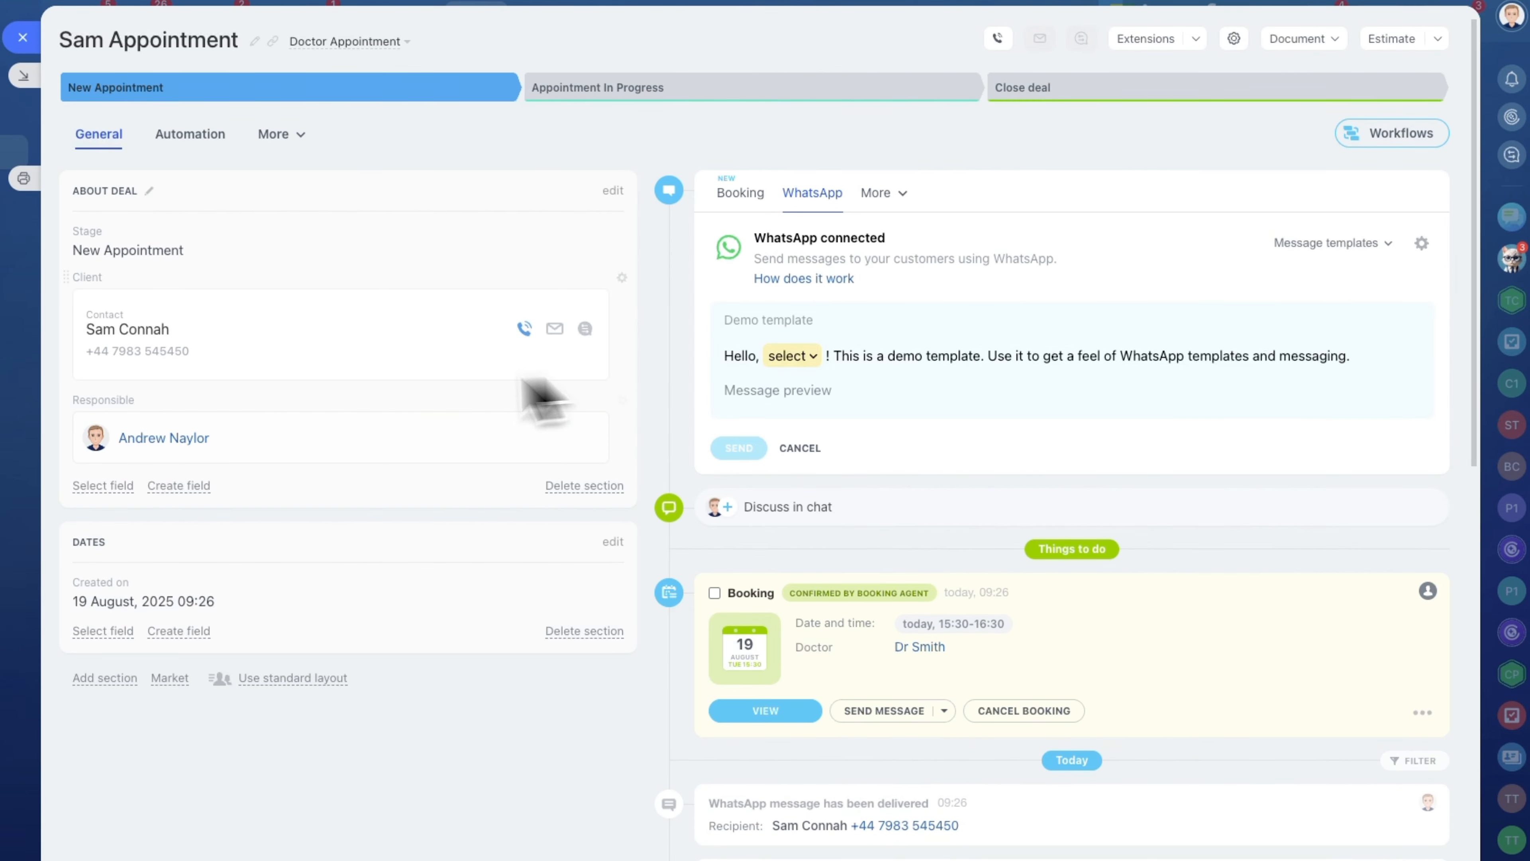
scroll(1079, 633, down, 5)
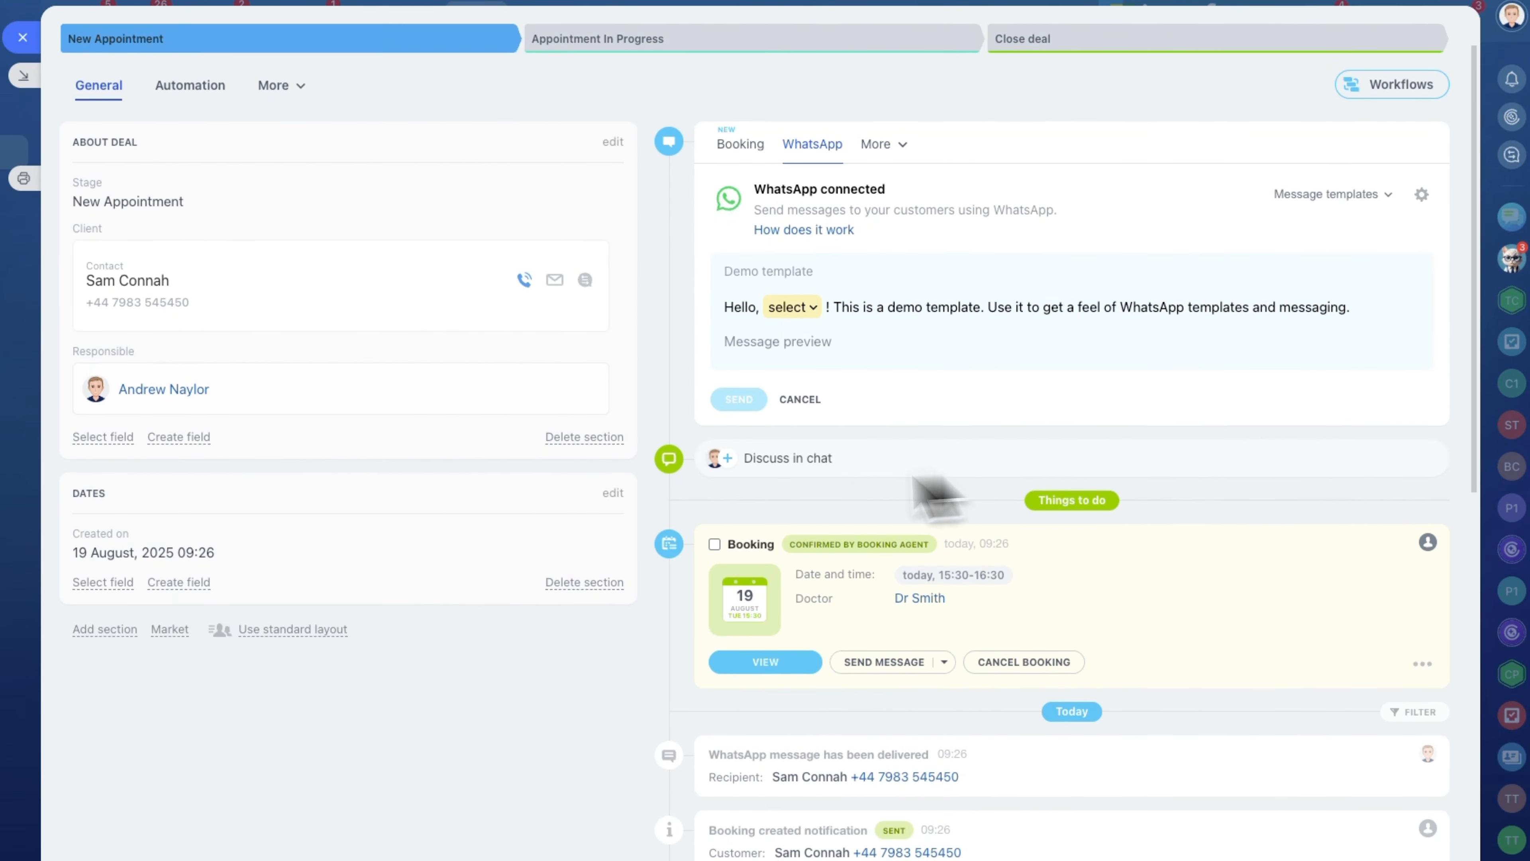
scroll(830, 591, down, 2)
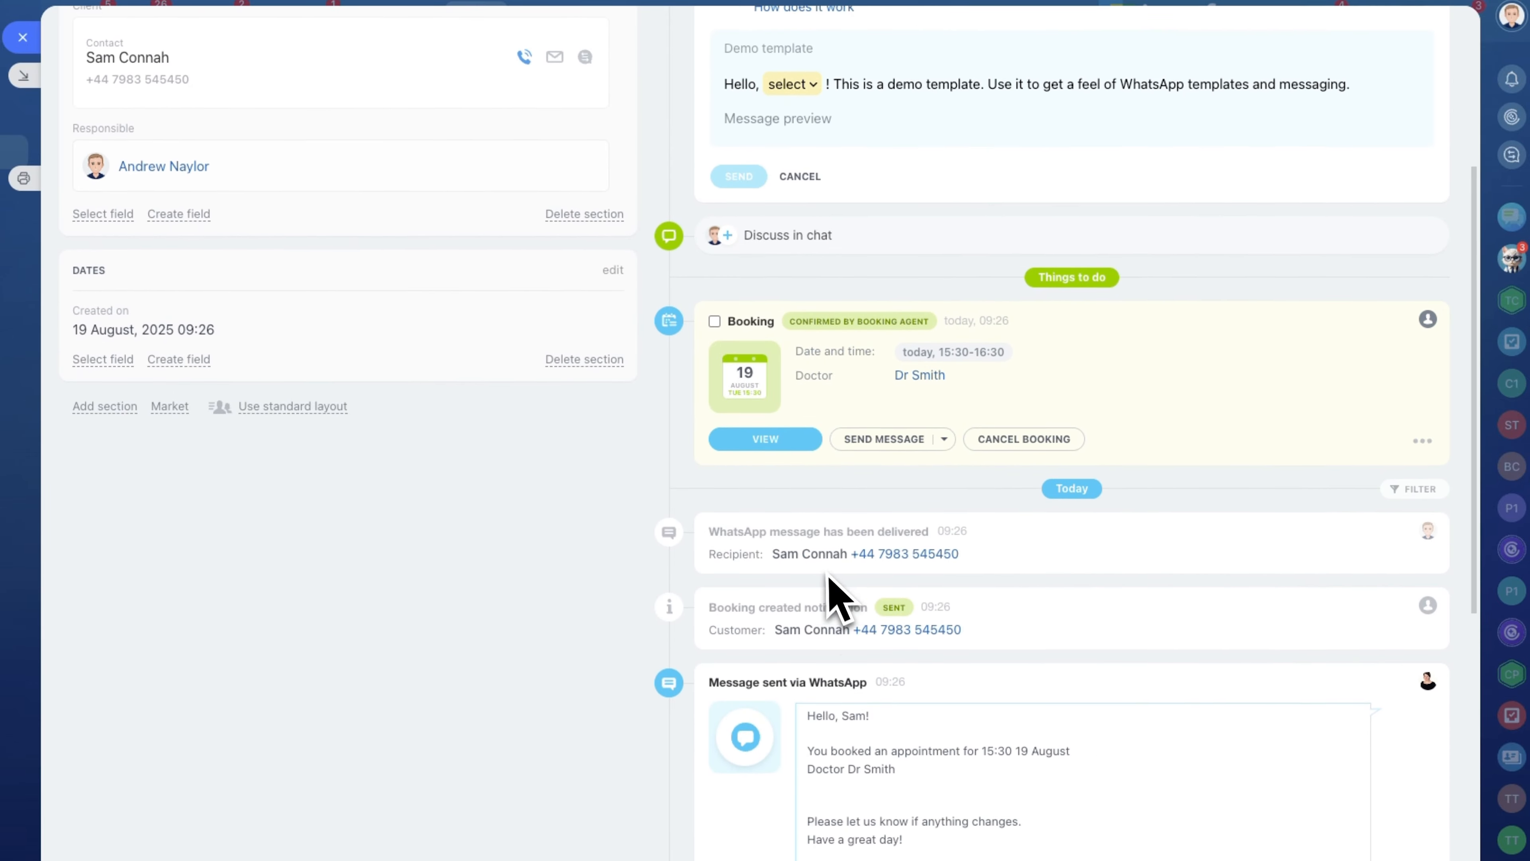
Send an Upcoming booking reminder message for the 15:30 booking with Dr Smith.
scroll(915, 598, up, 1)
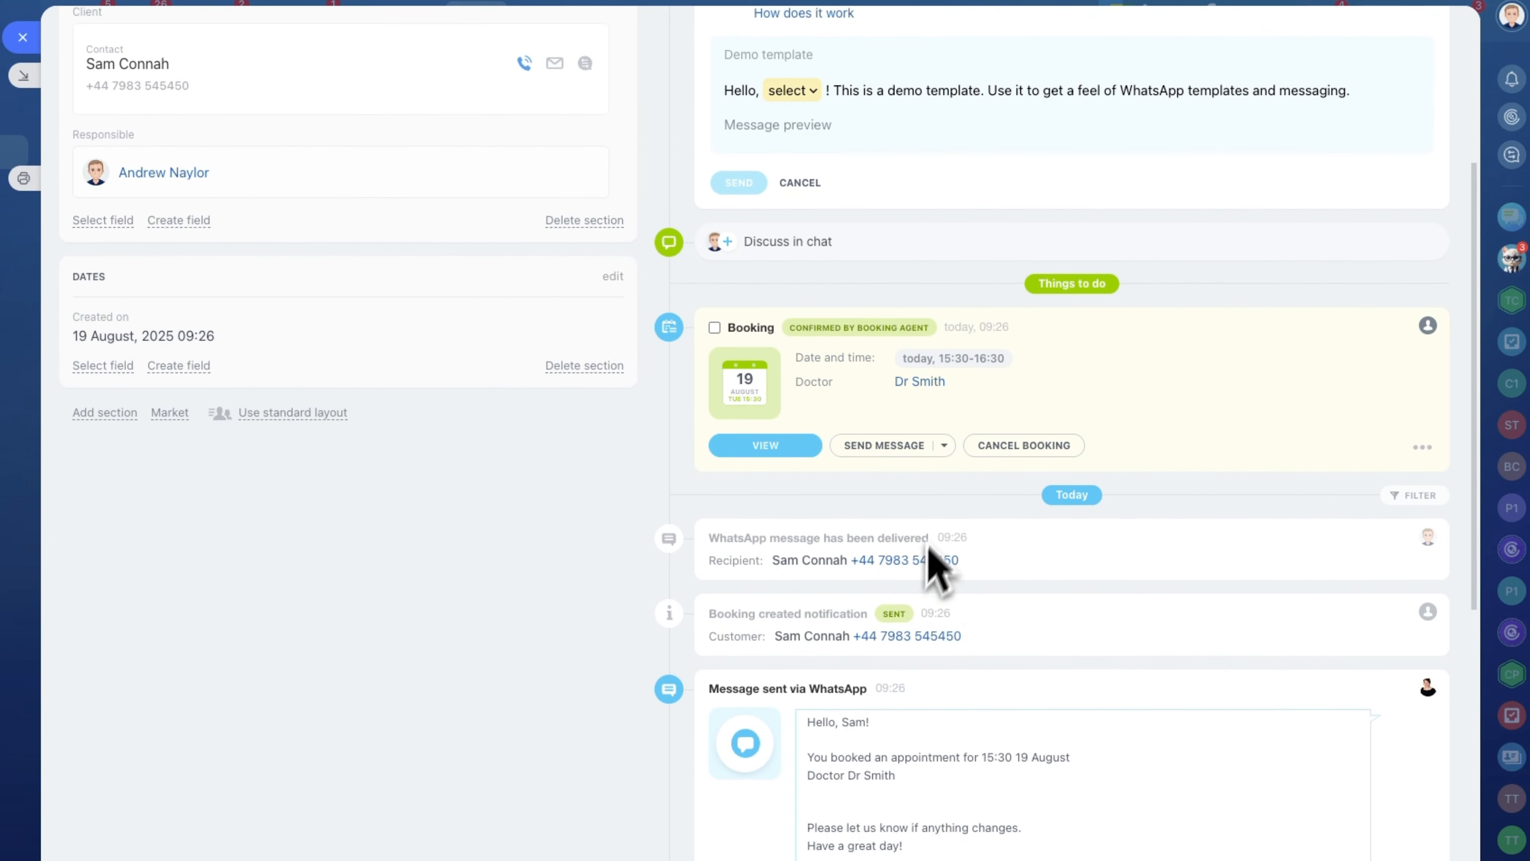
click(944, 447)
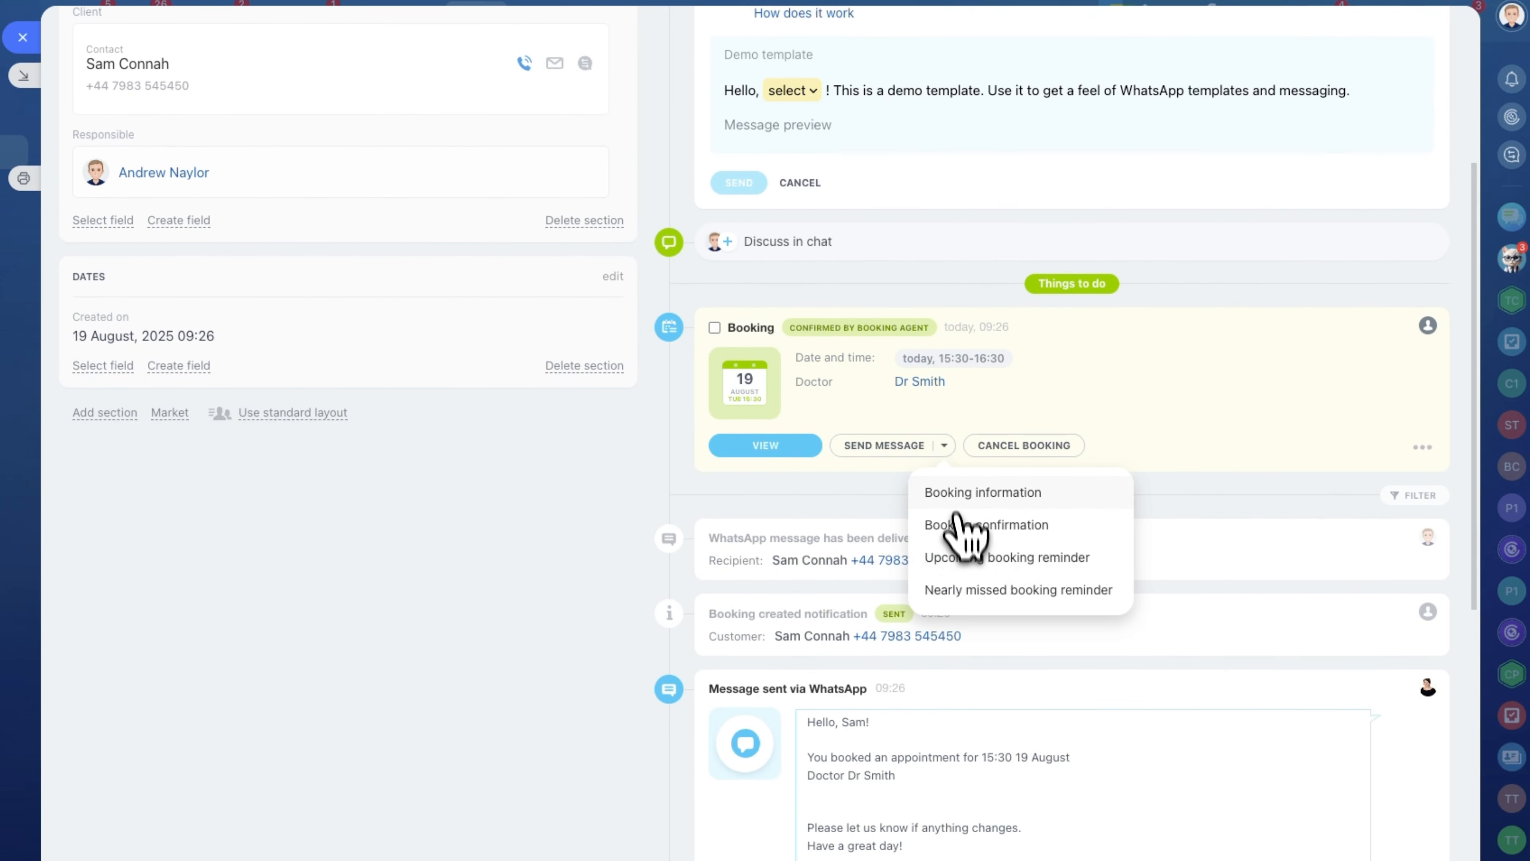
click(951, 560)
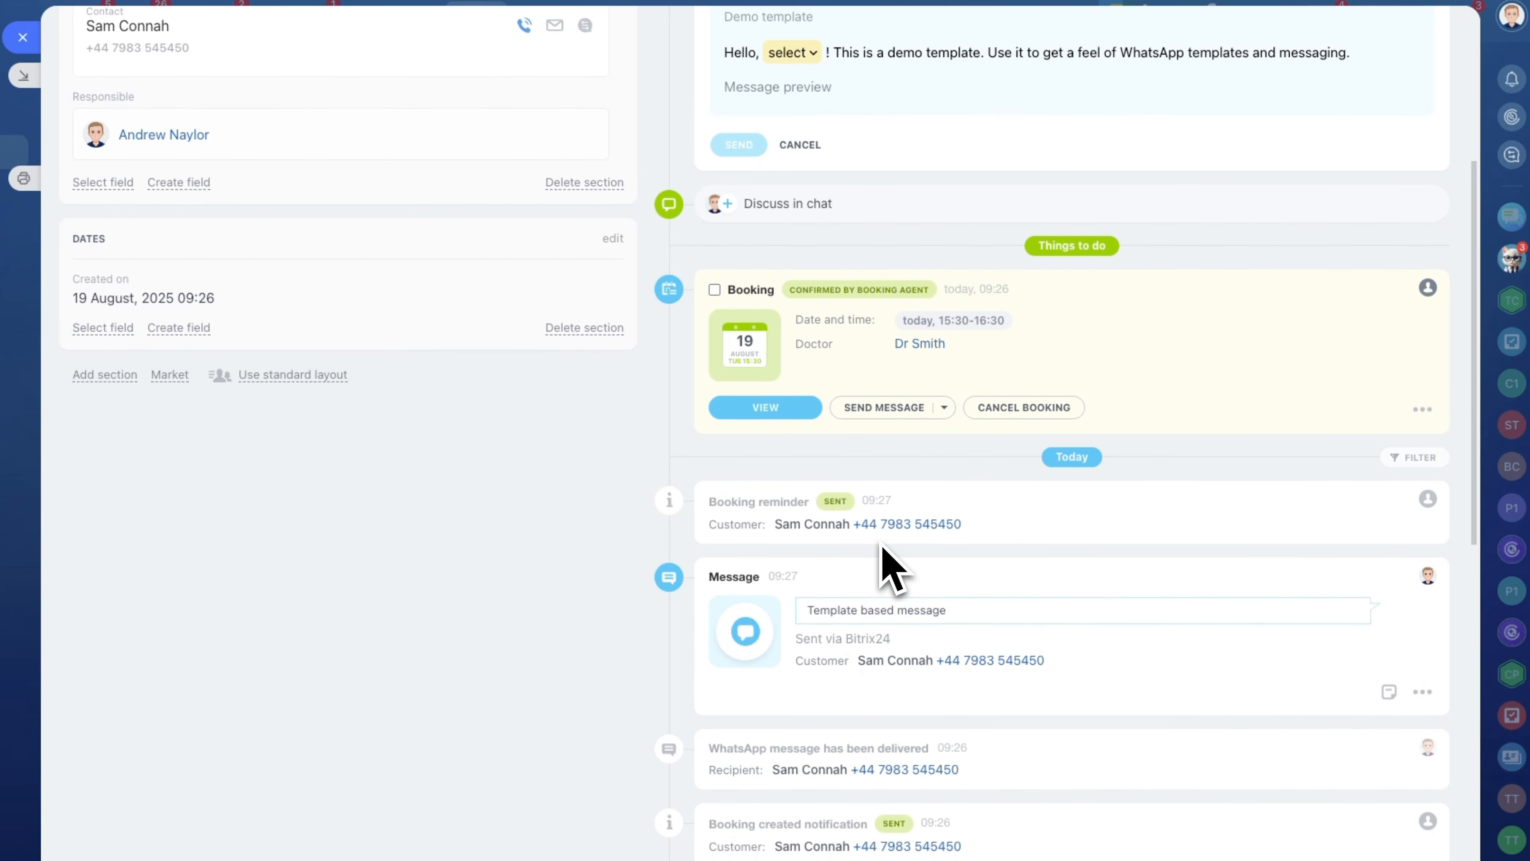
Close the deal, contact and form submission panels and return to the CRM section.
scroll(882, 547, up, 3)
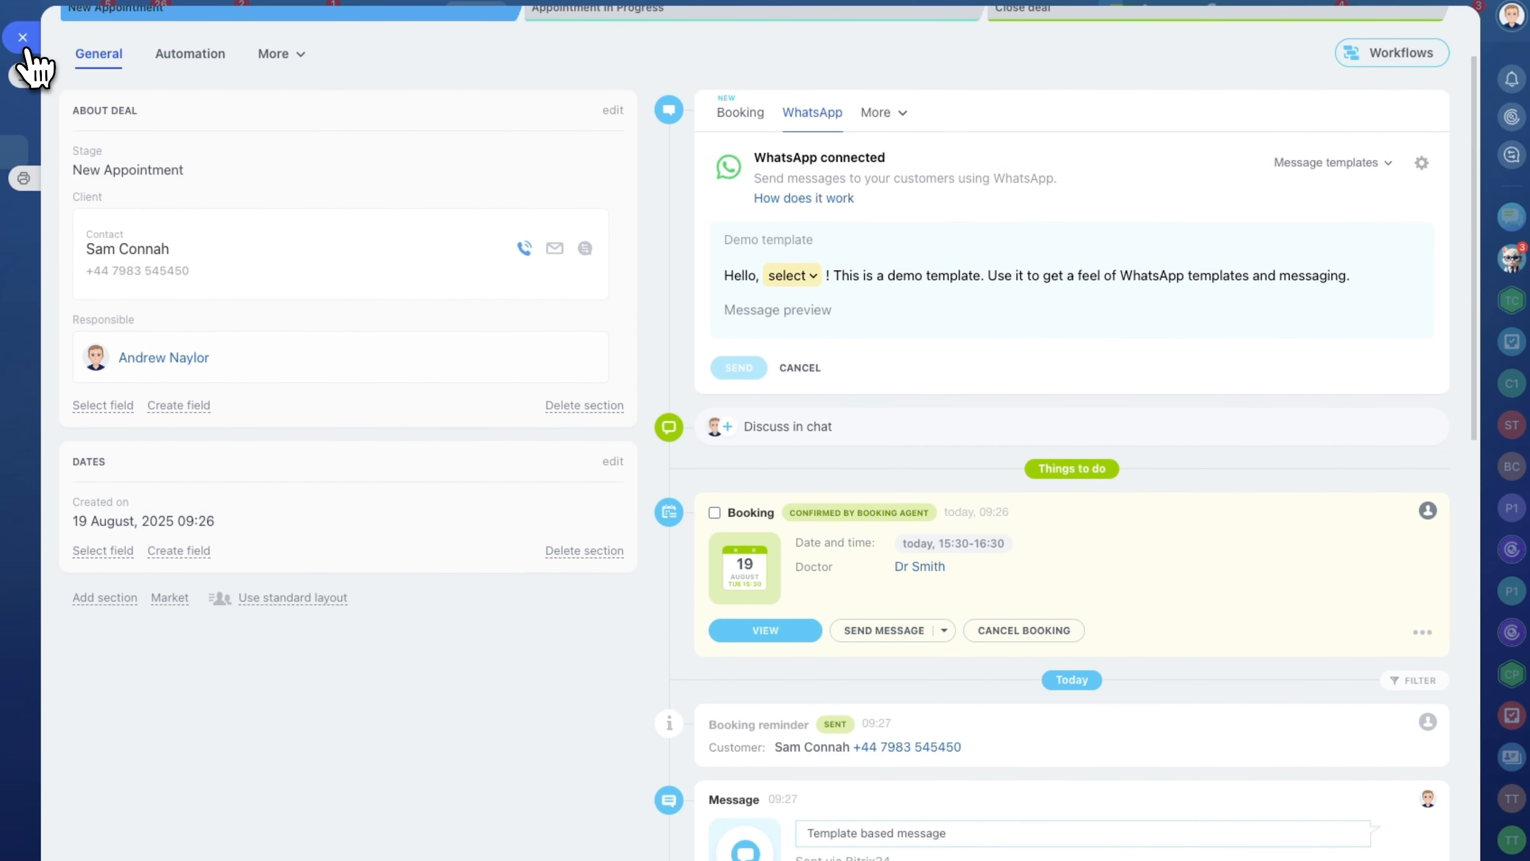
click(23, 38)
click(22, 40)
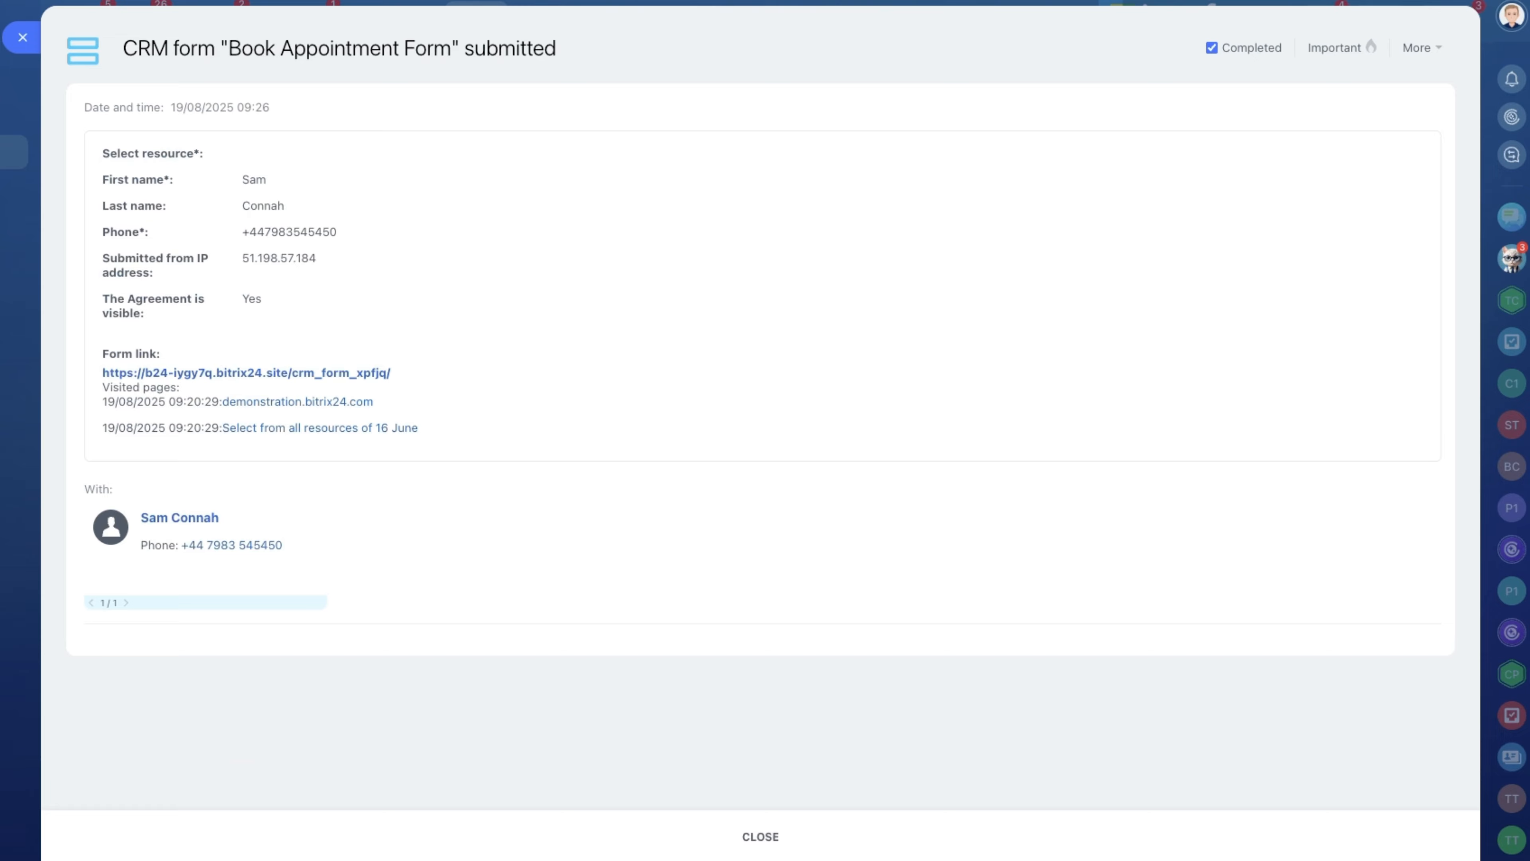
click(19, 41)
click(124, 190)
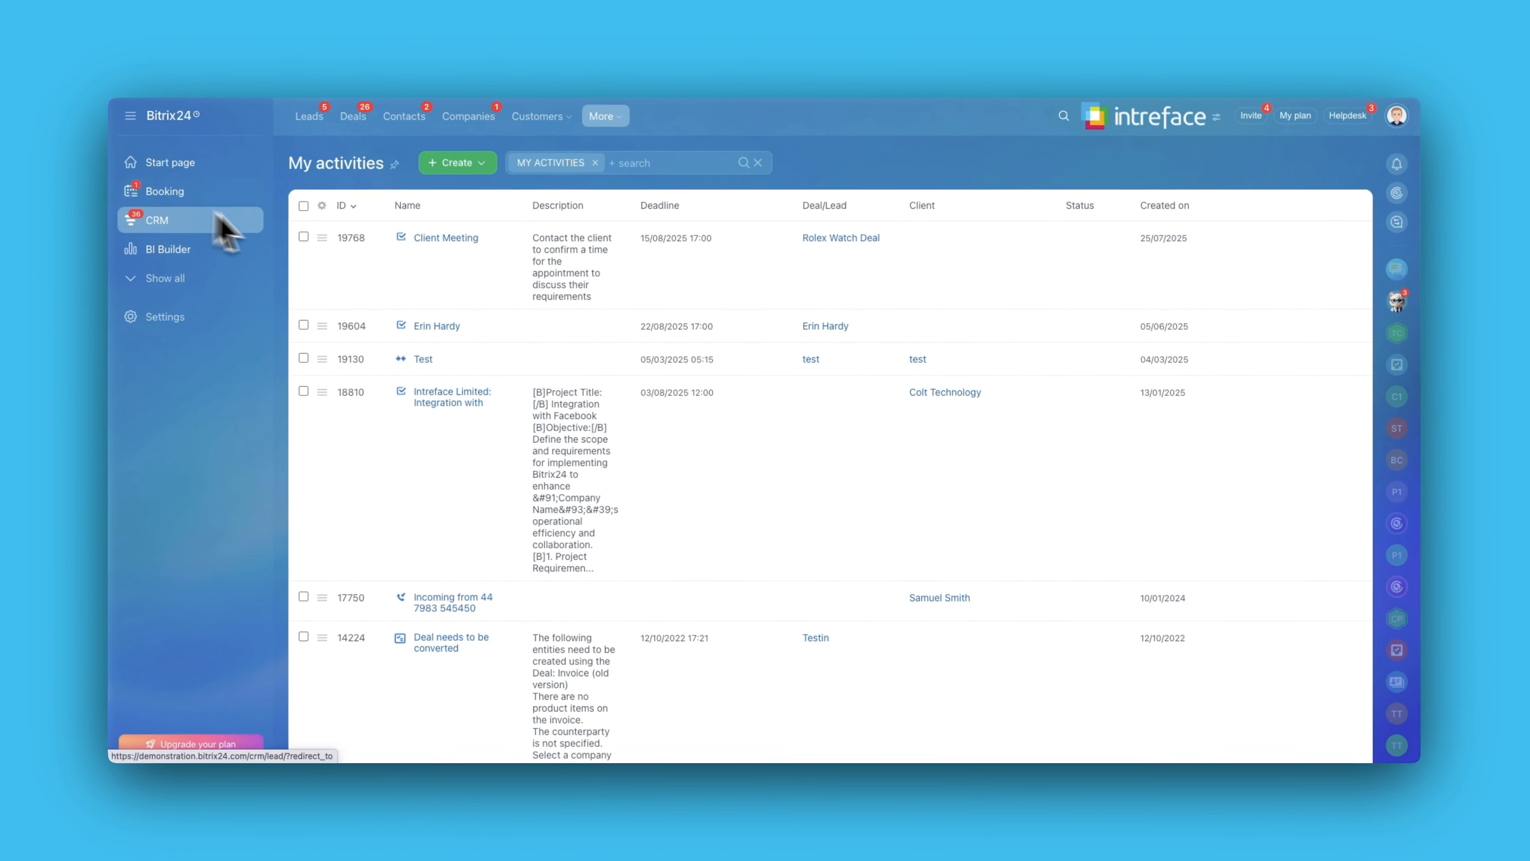